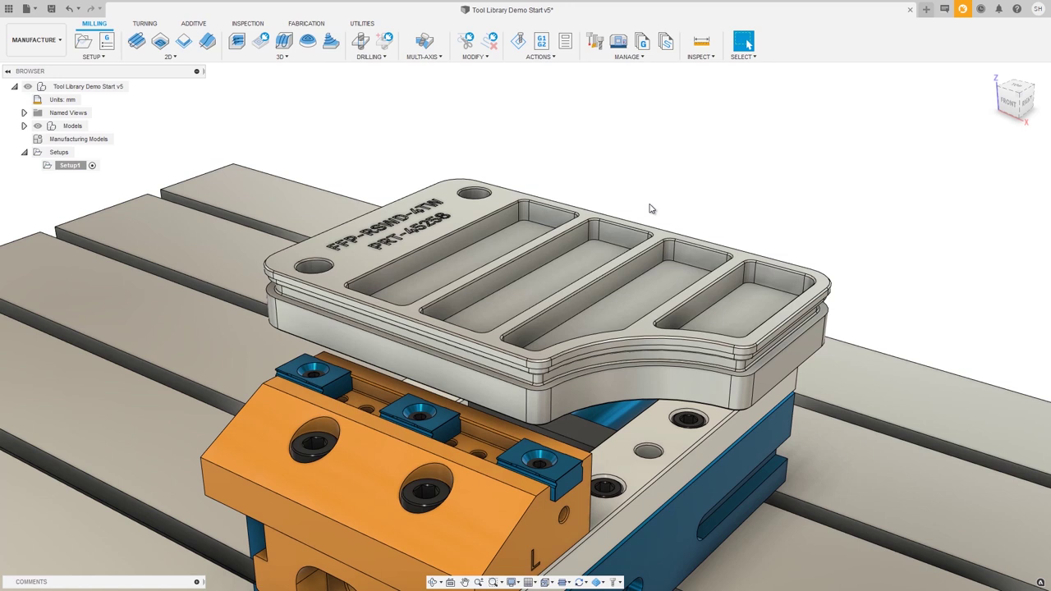
# Open the Tool Library and view the contents of the current document's library and the local My Machine Tool library.
pyautogui.click(78, 167)
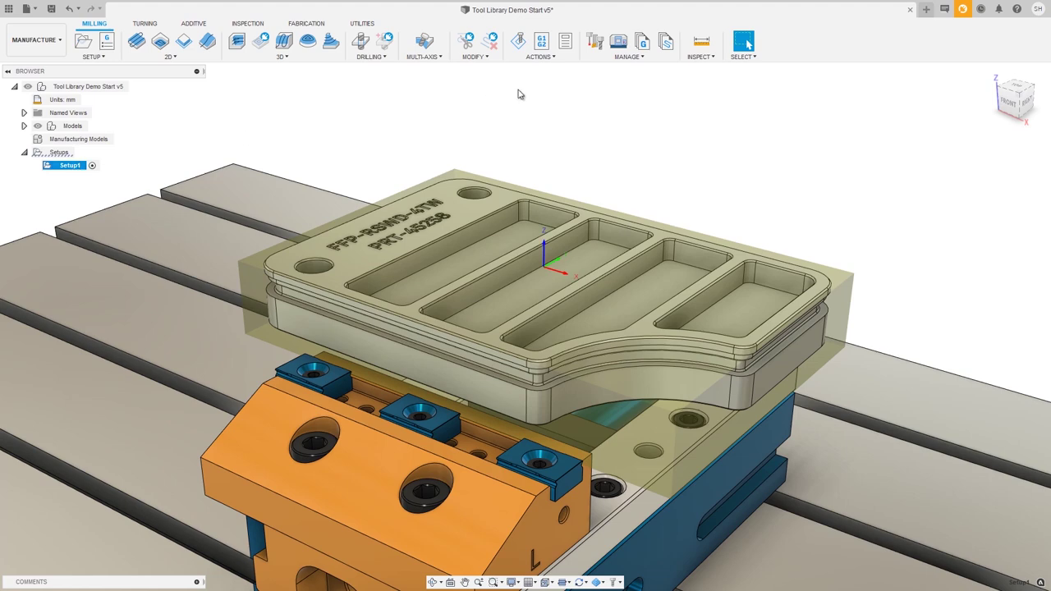
pyautogui.click(595, 42)
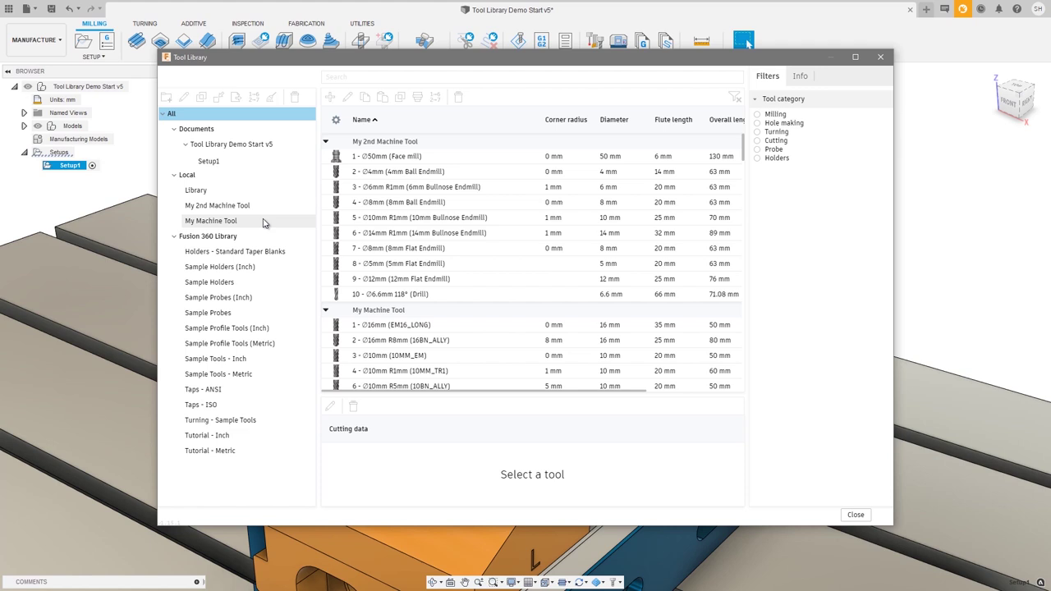
pyautogui.click(257, 144)
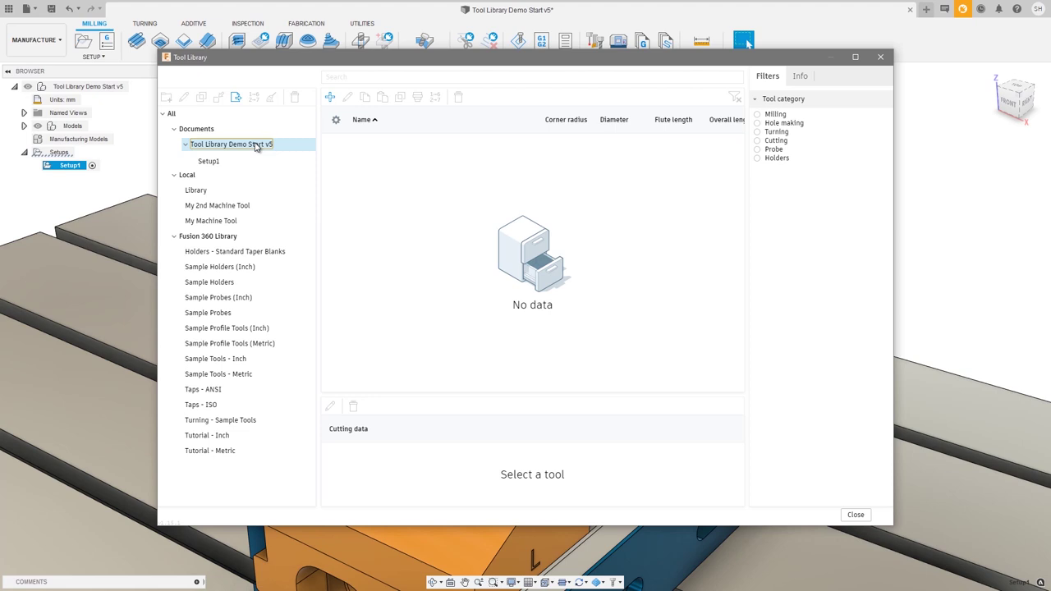
pyautogui.click(230, 221)
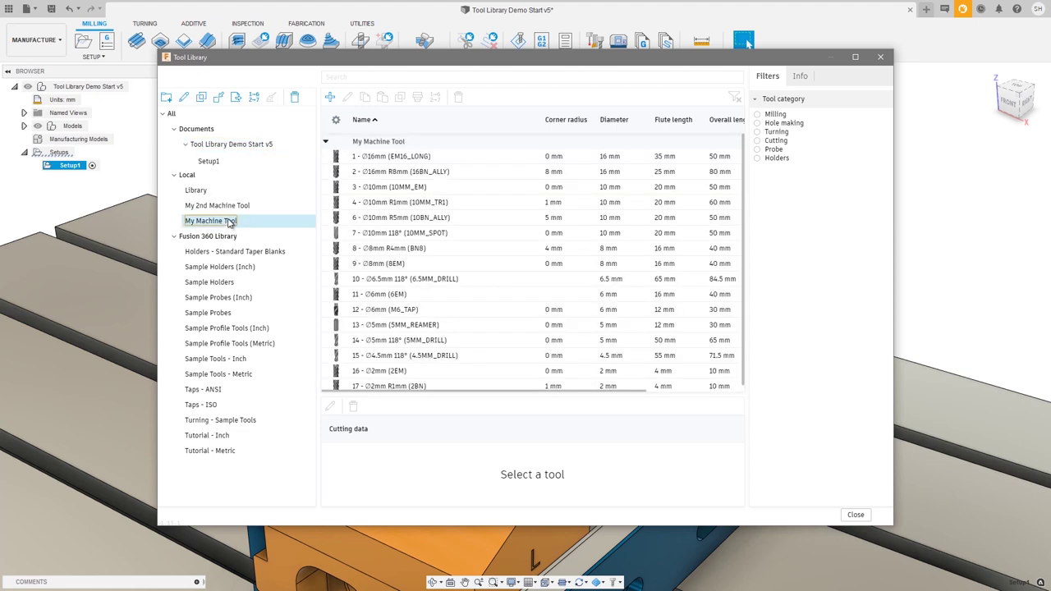
# Copy all ten tools from My 2nd Machine Tool into the Tool Library Demo Start v5 document library.
pyautogui.click(235, 207)
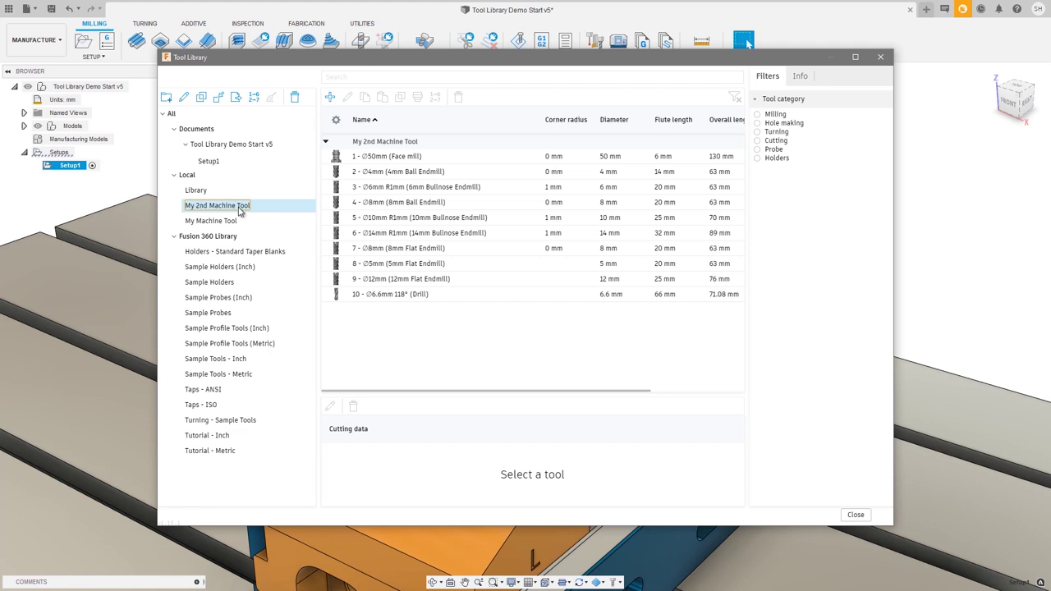
pyautogui.press('Return')
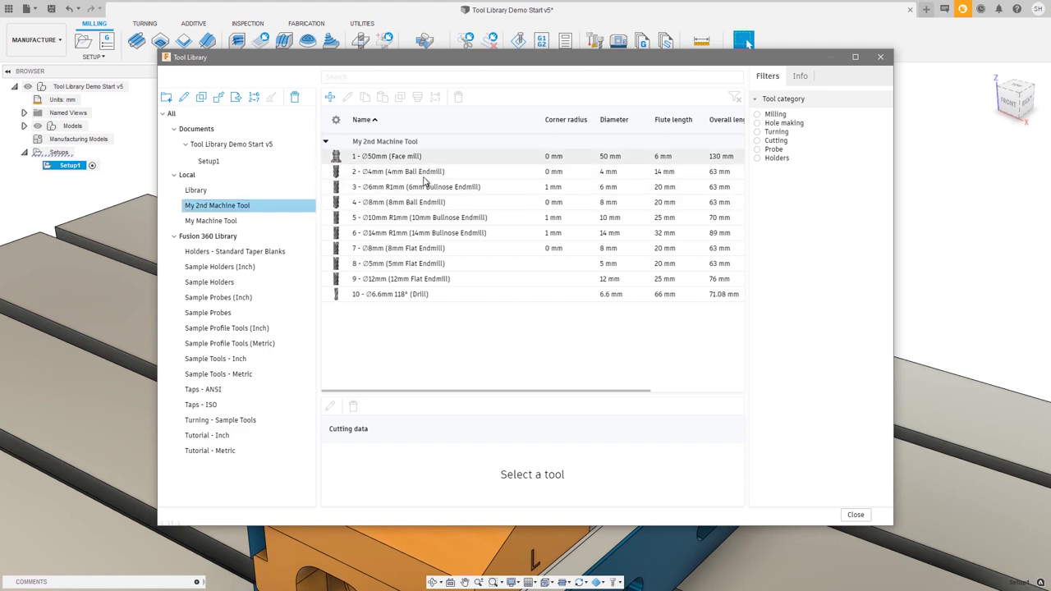
pyautogui.keyDown('shift'); pyautogui.click(425, 294); pyautogui.keyUp('shift')
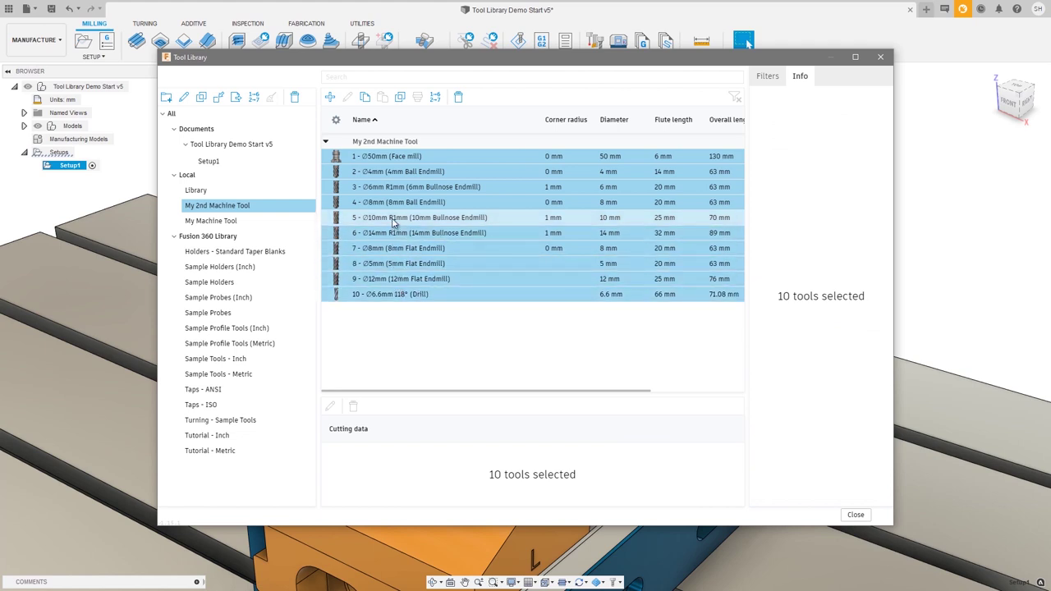
pyautogui.moveTo(392, 221); pyautogui.dragTo(220, 149)
pyautogui.click(222, 146)
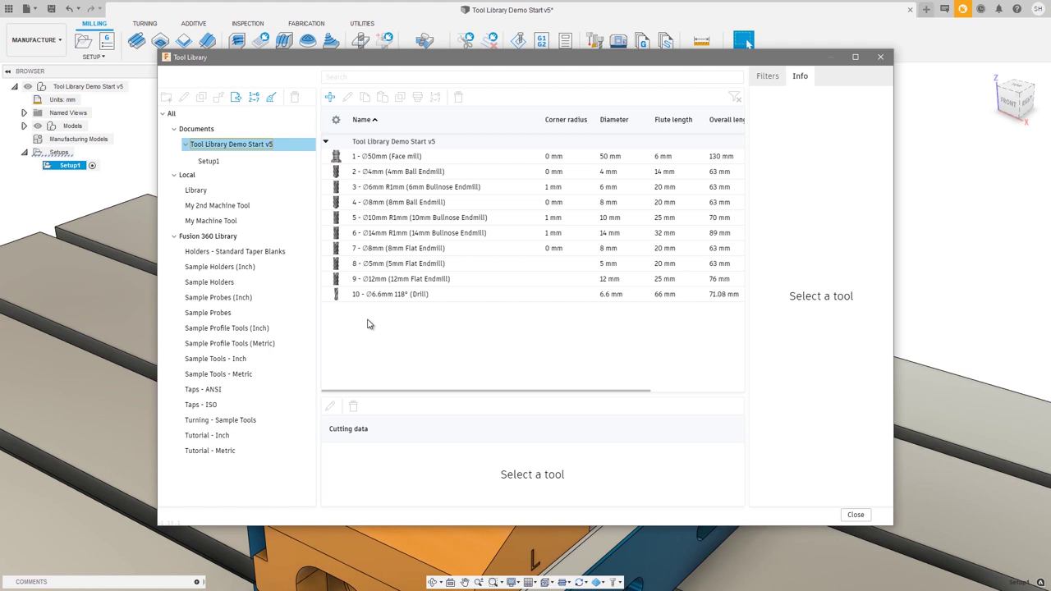
# Pin the overall length property in the 4 mm ball endmill's information and view the 8 mm ball endmill's details.
pyautogui.click(401, 174)
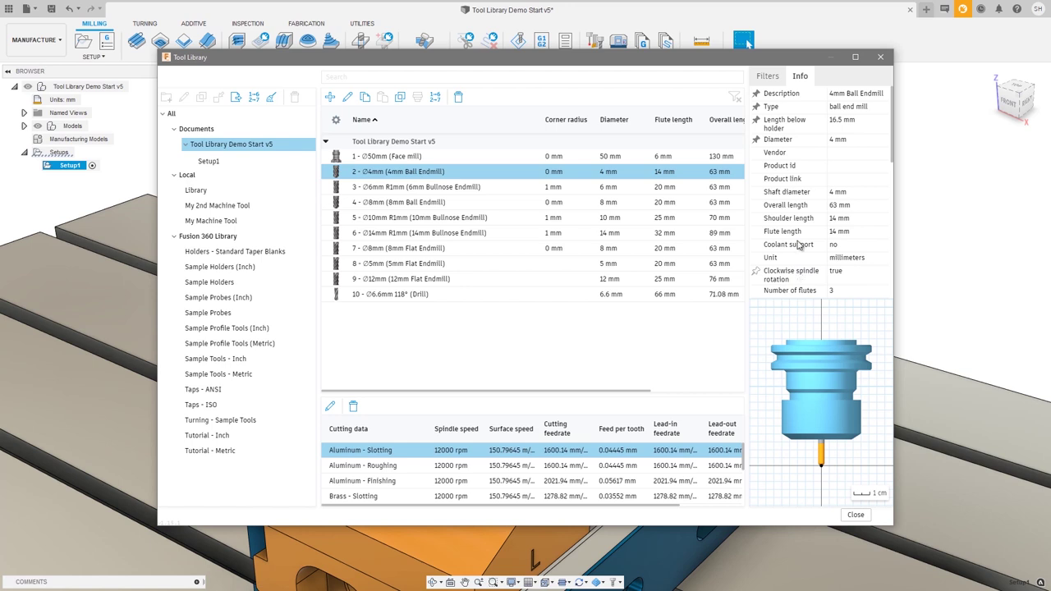
pyautogui.click(756, 140)
pyautogui.click(757, 207)
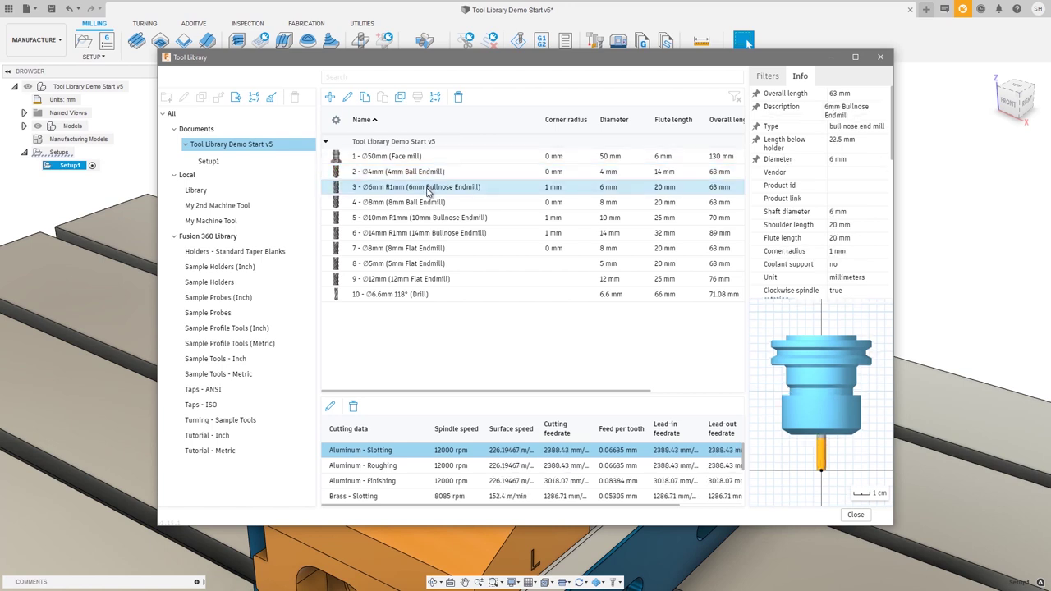
pyautogui.click(427, 203)
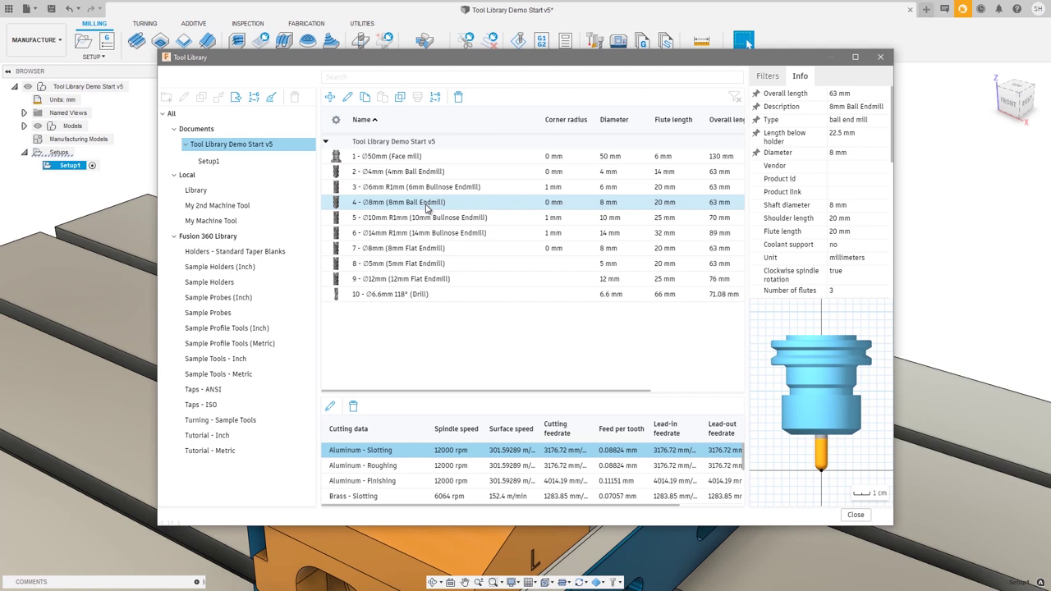
# Create a new engrave/chamfer mill in the document library and review its cutter geometry.
pyautogui.click(330, 99)
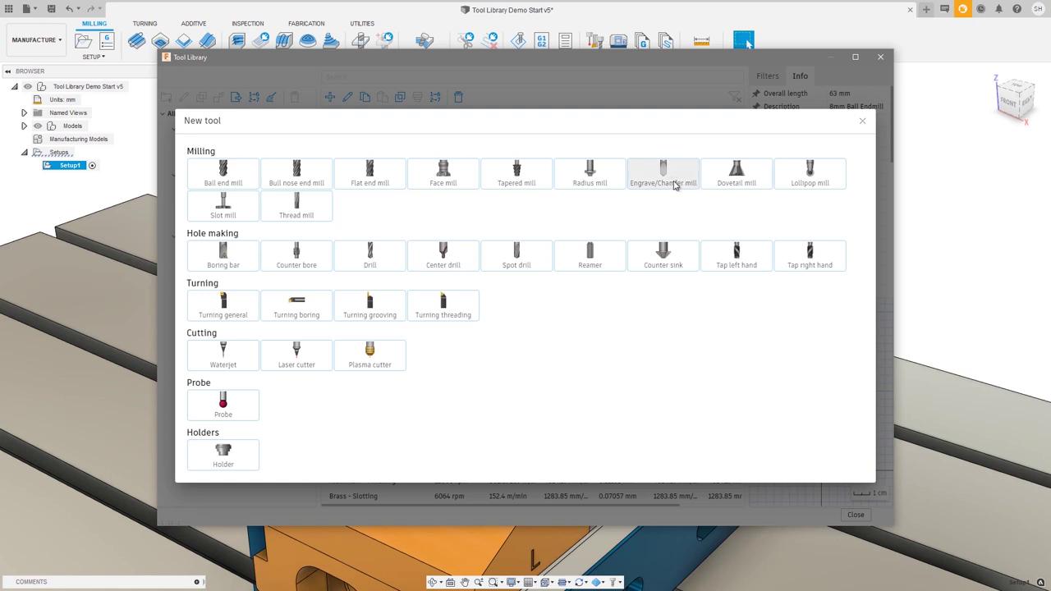
pyautogui.click(674, 185)
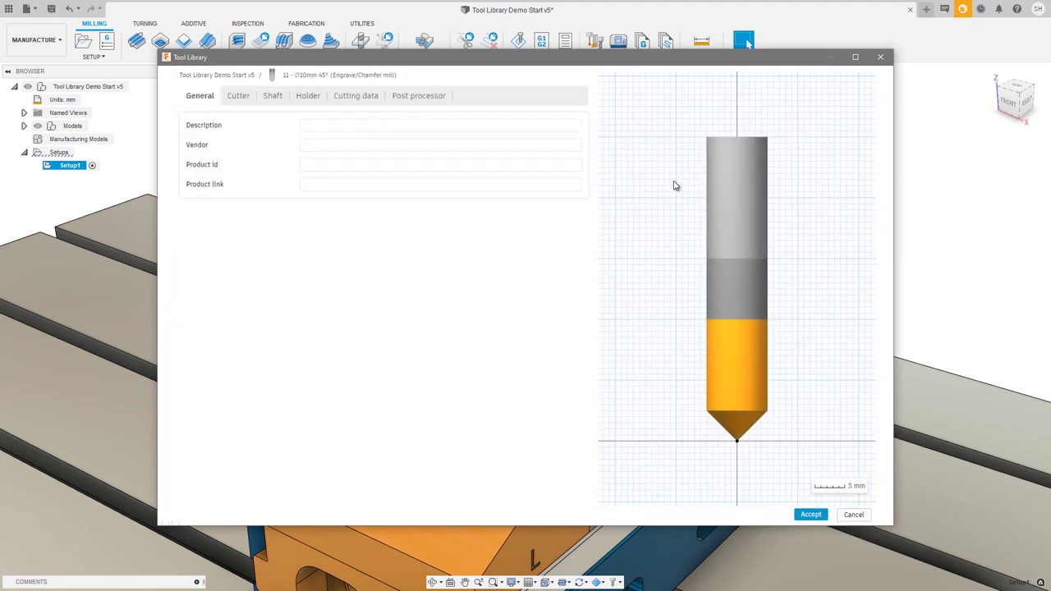
pyautogui.click(245, 97)
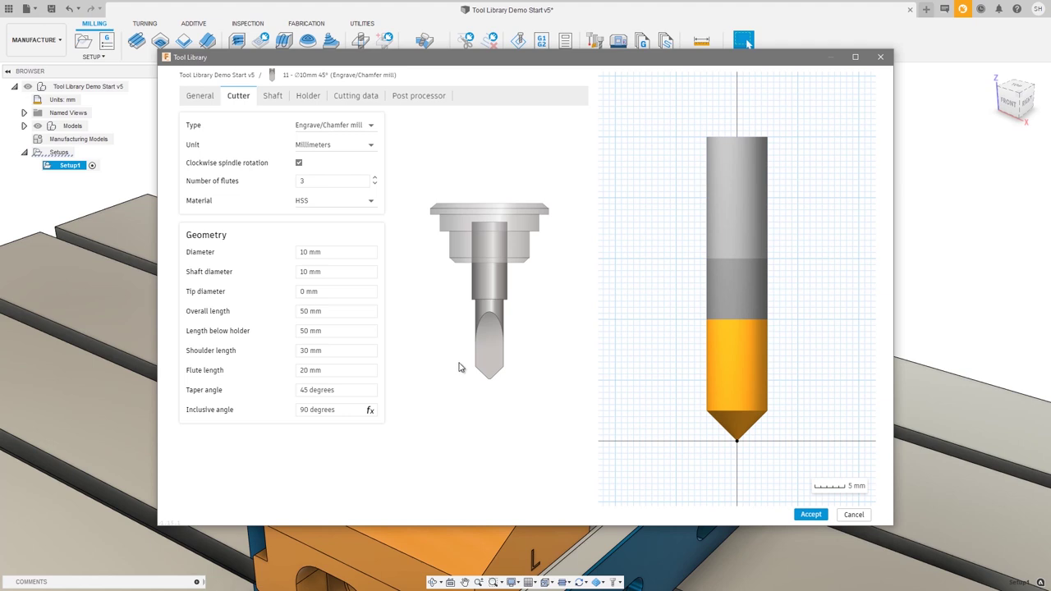
pyautogui.click(340, 309)
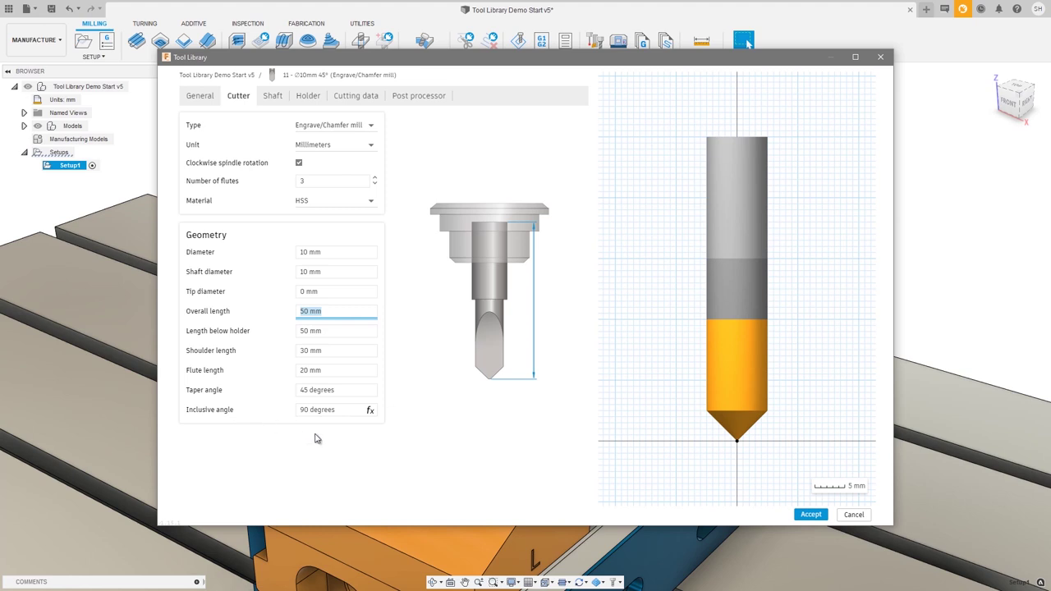
# Assign the BT40 - B4C3-0032 holder to the new chamfer mill and accept the tool.
pyautogui.click(306, 100)
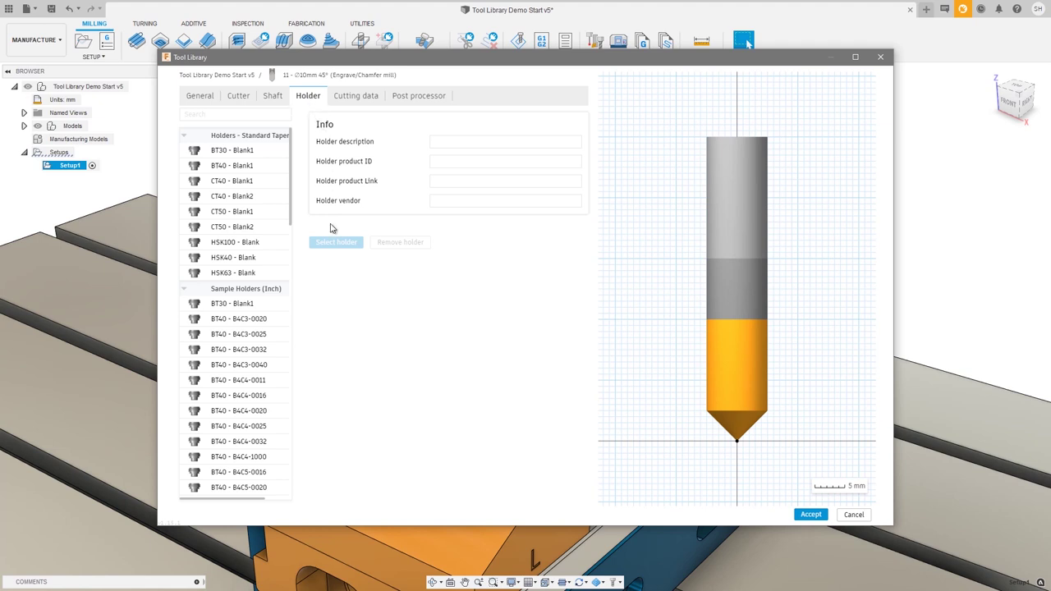
pyautogui.click(263, 353)
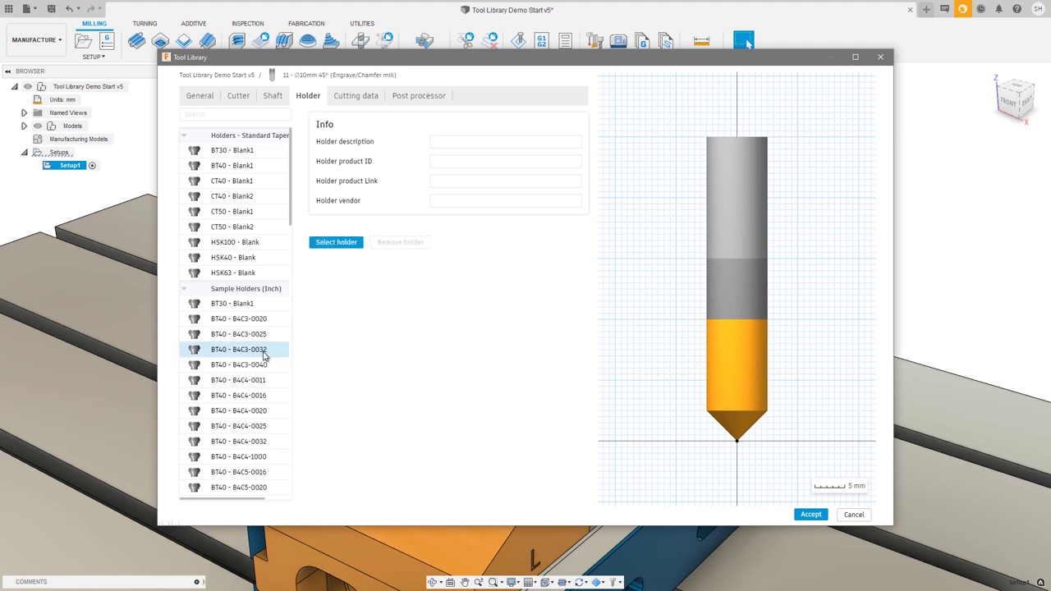
pyautogui.click(345, 245)
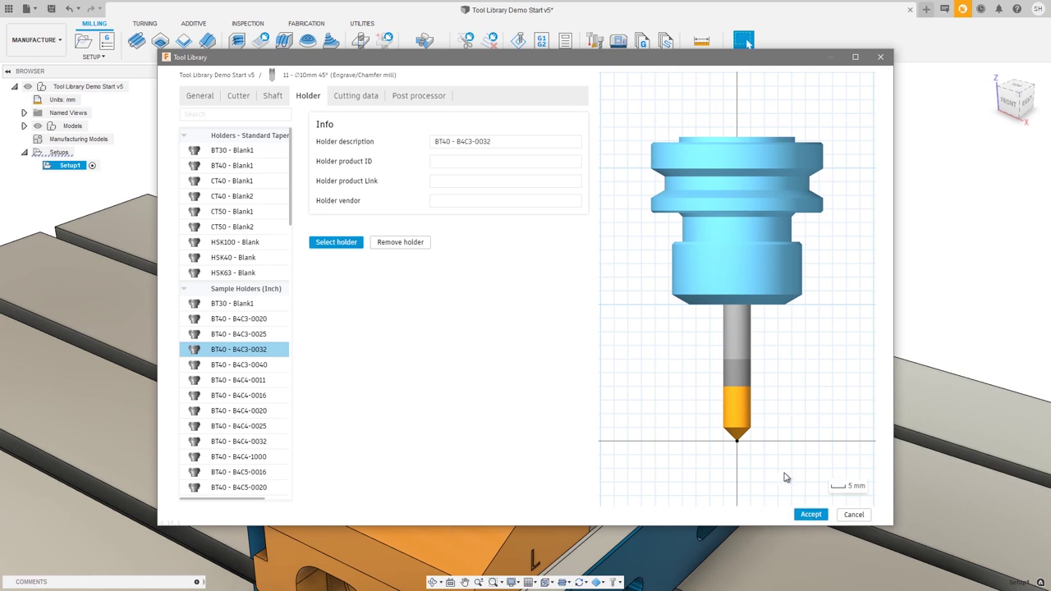
pyautogui.press('Return')
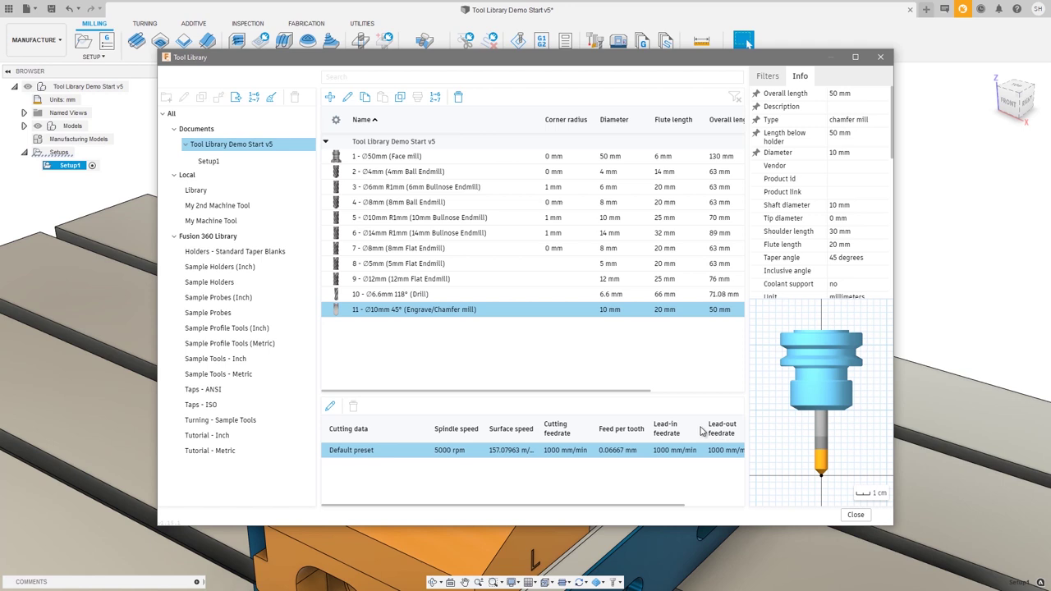
# View the actions available for the 10 mm chamfer mill, dismiss them and close the Tool Library.
pyautogui.rightClick(463, 311)
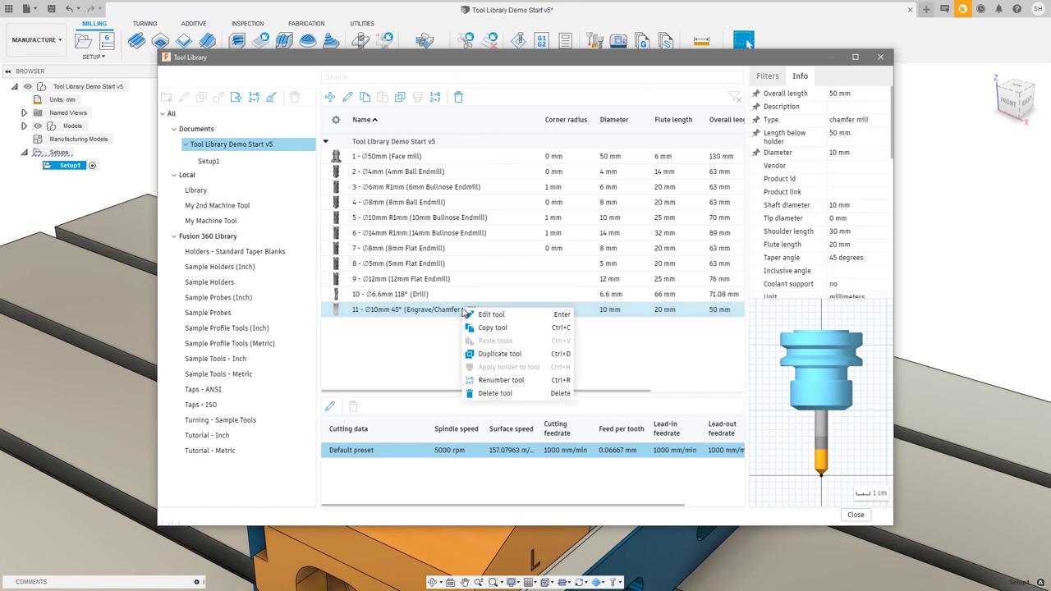
pyautogui.click(610, 359)
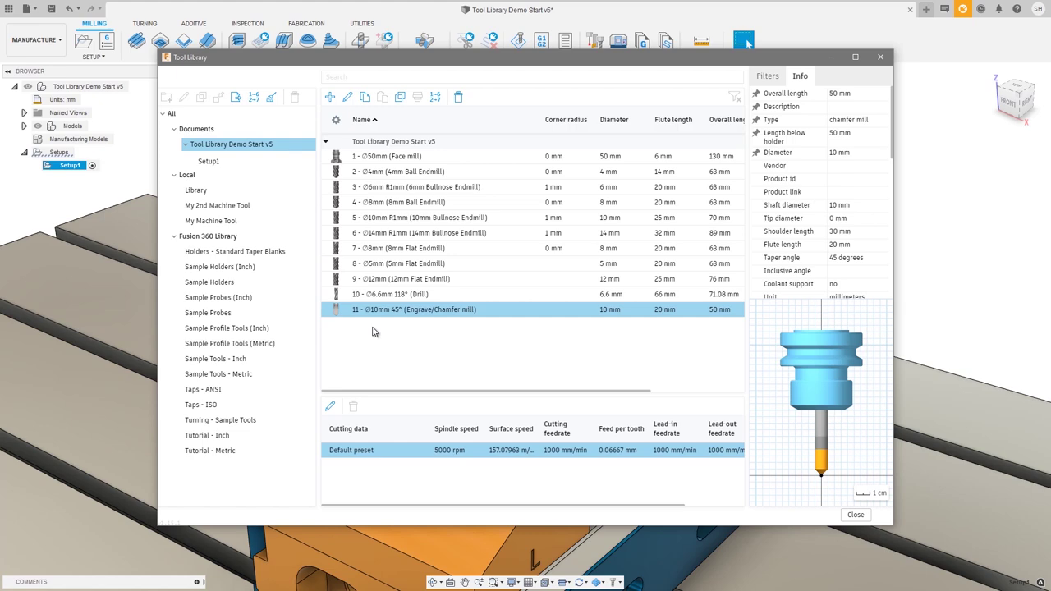
pyautogui.click(855, 516)
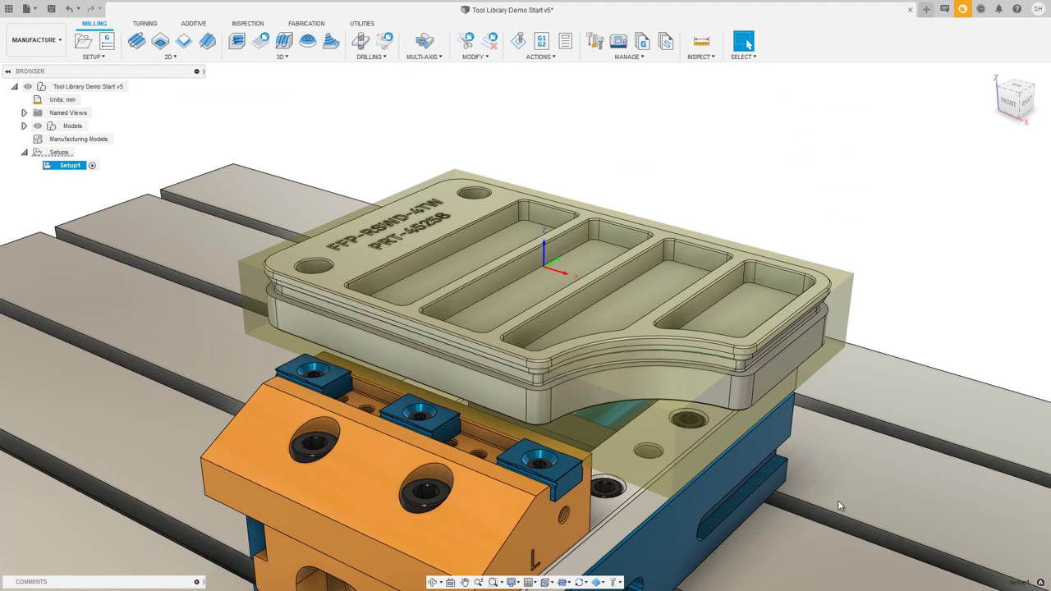
# Start a 2D Adaptive Clearing operation in Setup1 and open its tool selection.
pyautogui.click(380, 349)
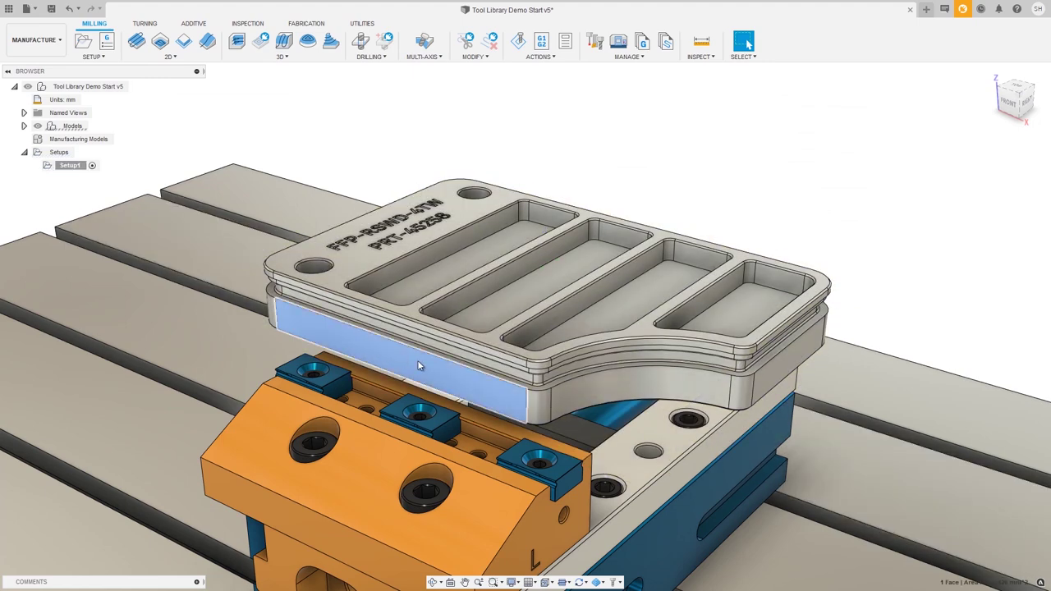
pyautogui.click(326, 160)
pyautogui.click(170, 57)
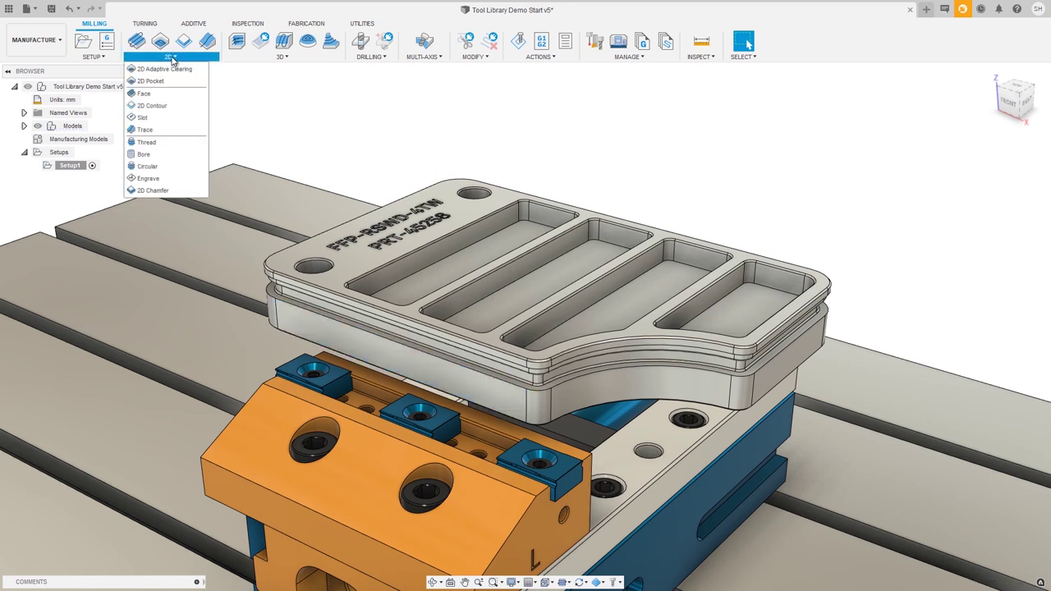
pyautogui.click(169, 69)
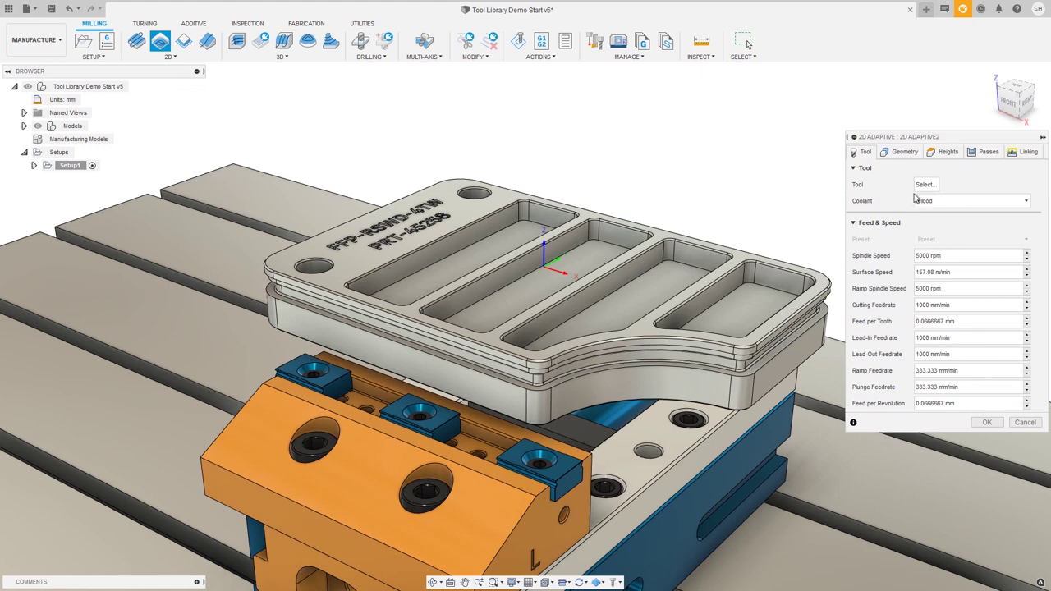
pyautogui.click(932, 187)
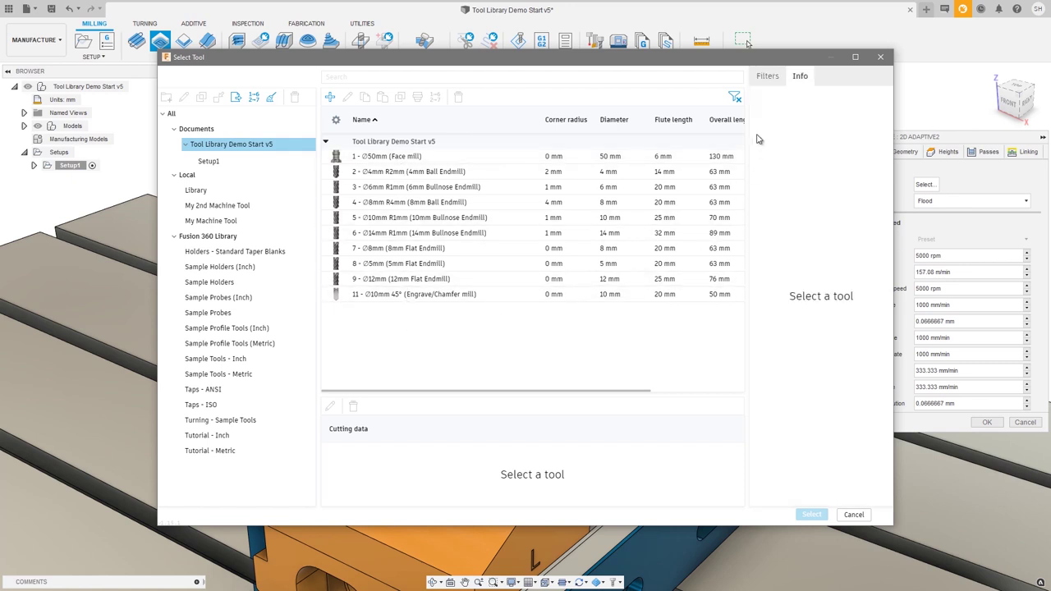
# Try the Hole making category filter on the document's tools and return the filter to Milling.
pyautogui.click(768, 77)
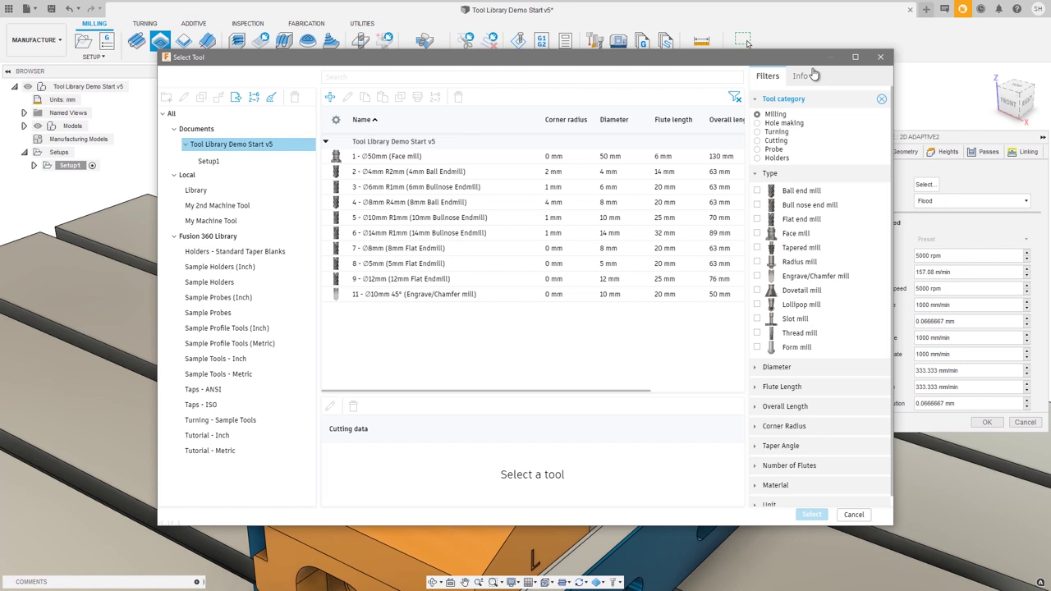
pyautogui.click(758, 123)
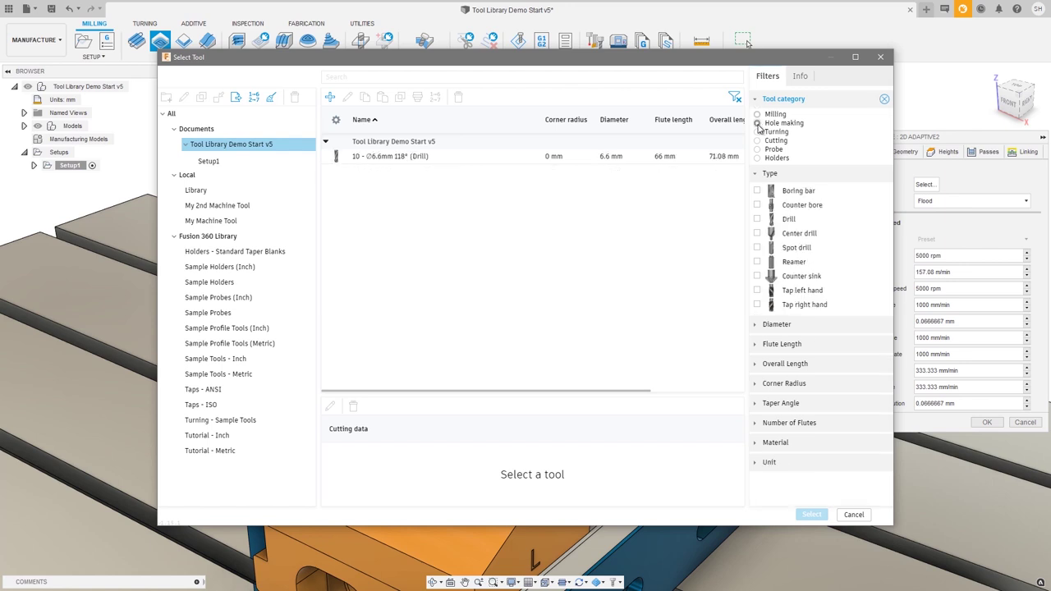
pyautogui.click(757, 116)
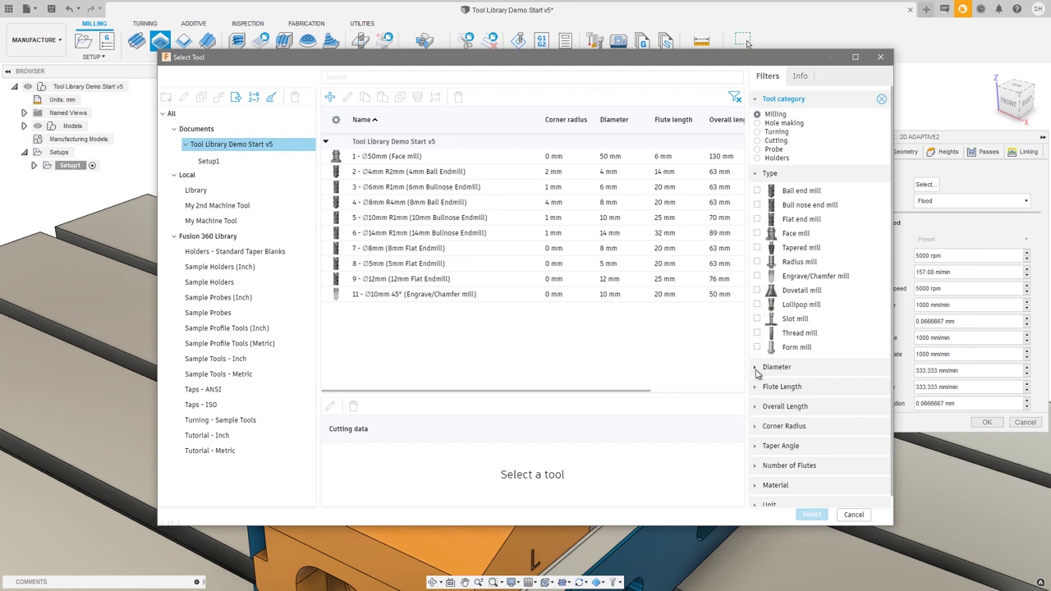
# Filter the milling tools to a diameter equal to 8 mm and assign the 8mm Flat Endmill to the operation.
pyautogui.click(757, 370)
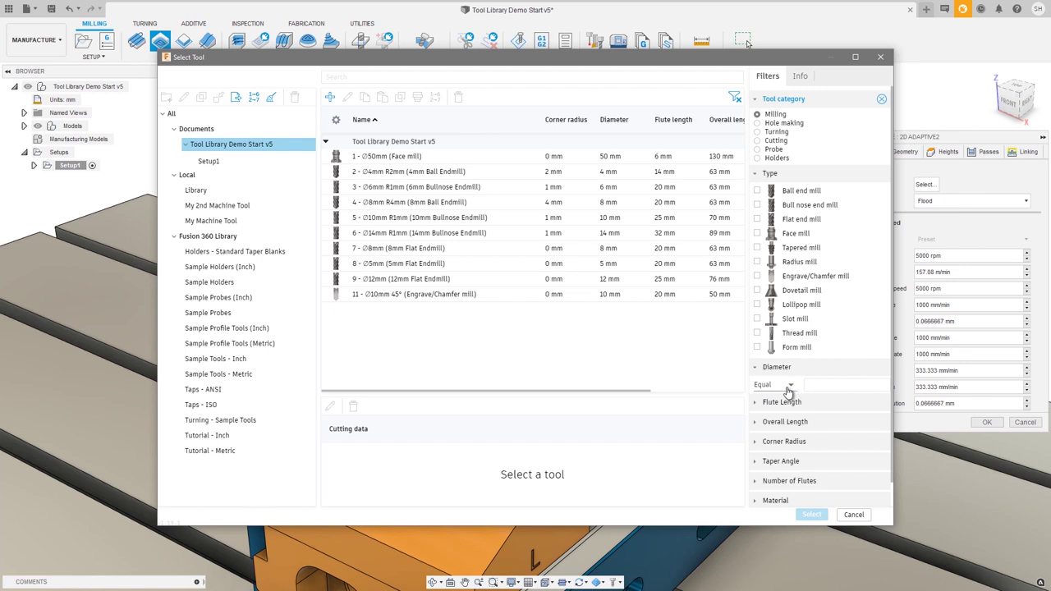
pyautogui.click(825, 386)
pyautogui.press('Return')
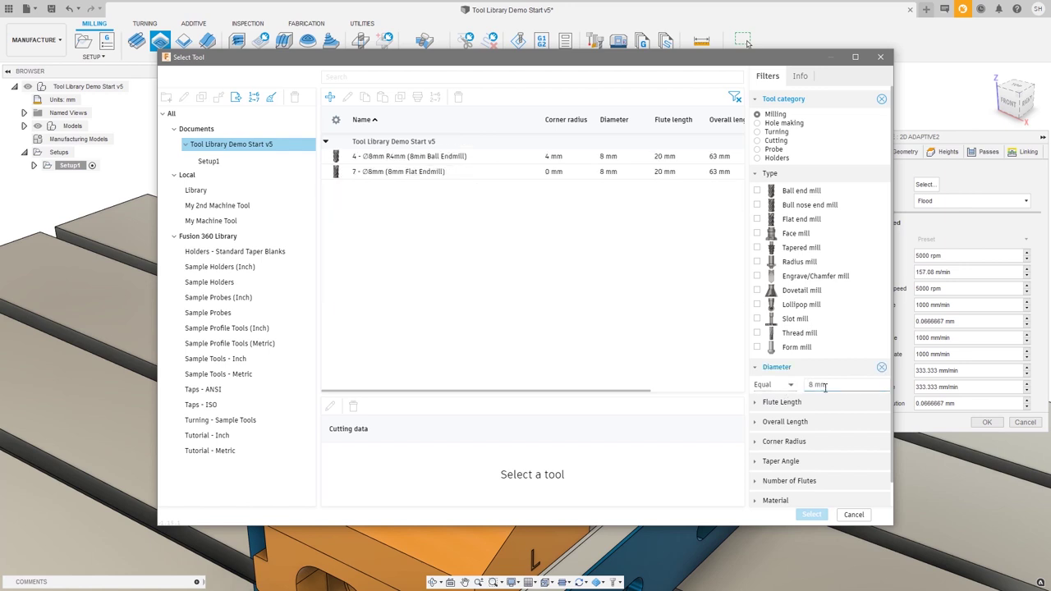
pyautogui.click(416, 175)
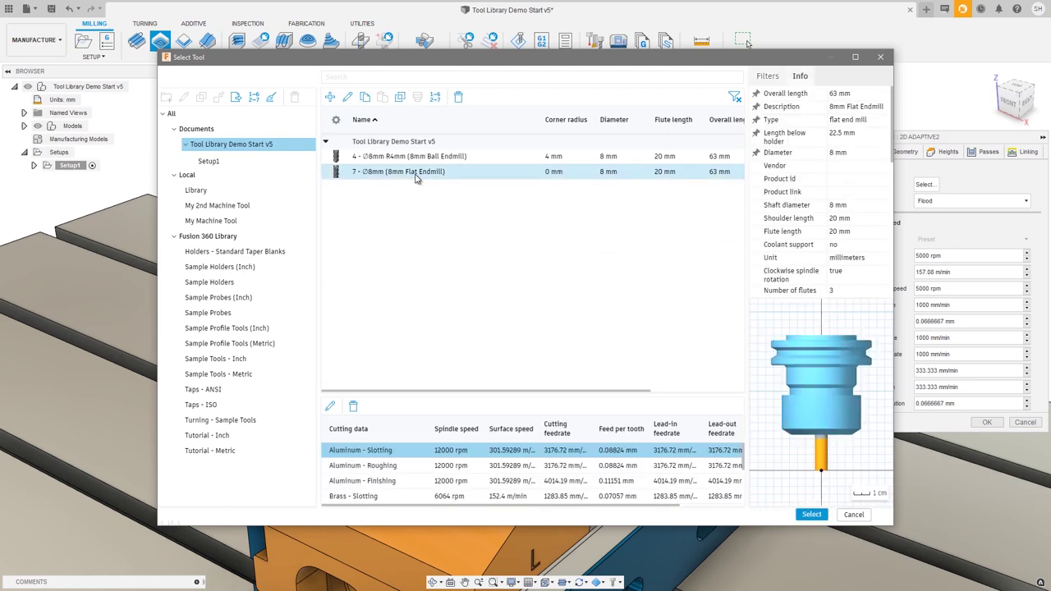
pyautogui.click(819, 517)
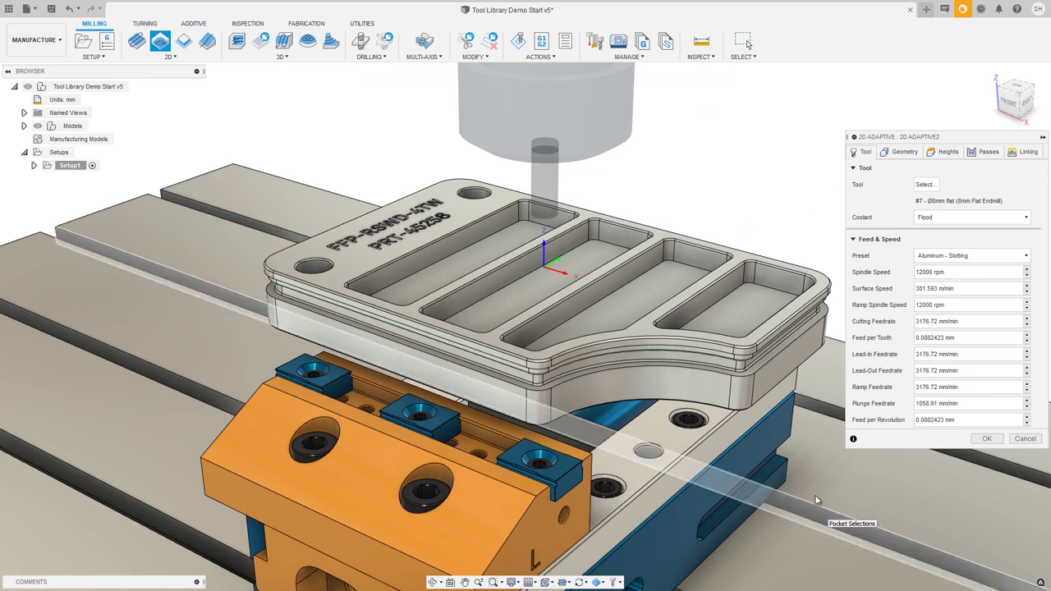
# Reopen the operation's tool selection, review the active milling and diameter filters, and confirm the 8mm Flat Endmill.
pyautogui.click(928, 185)
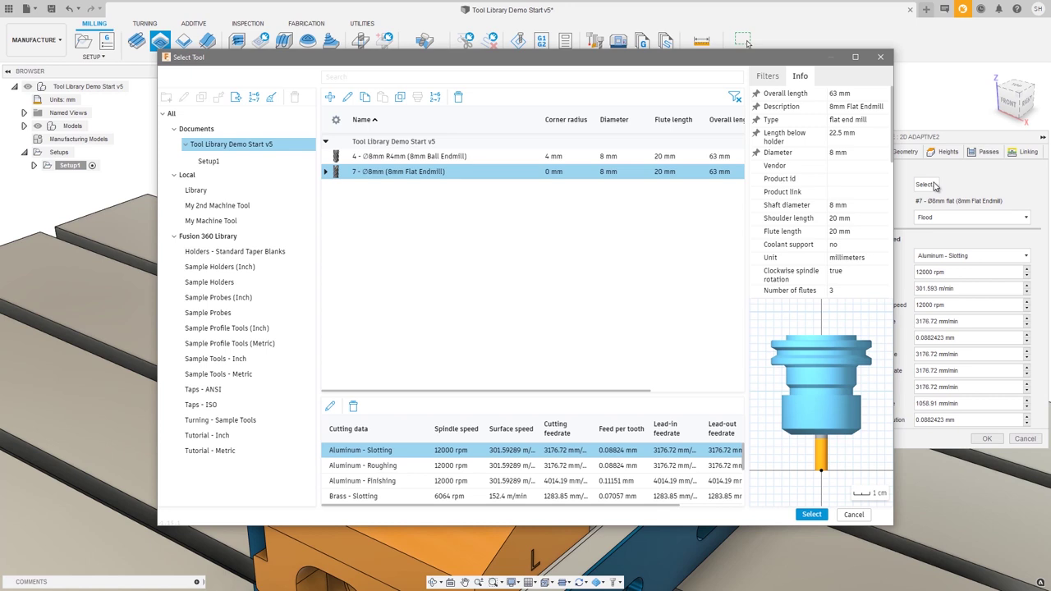
pyautogui.click(771, 77)
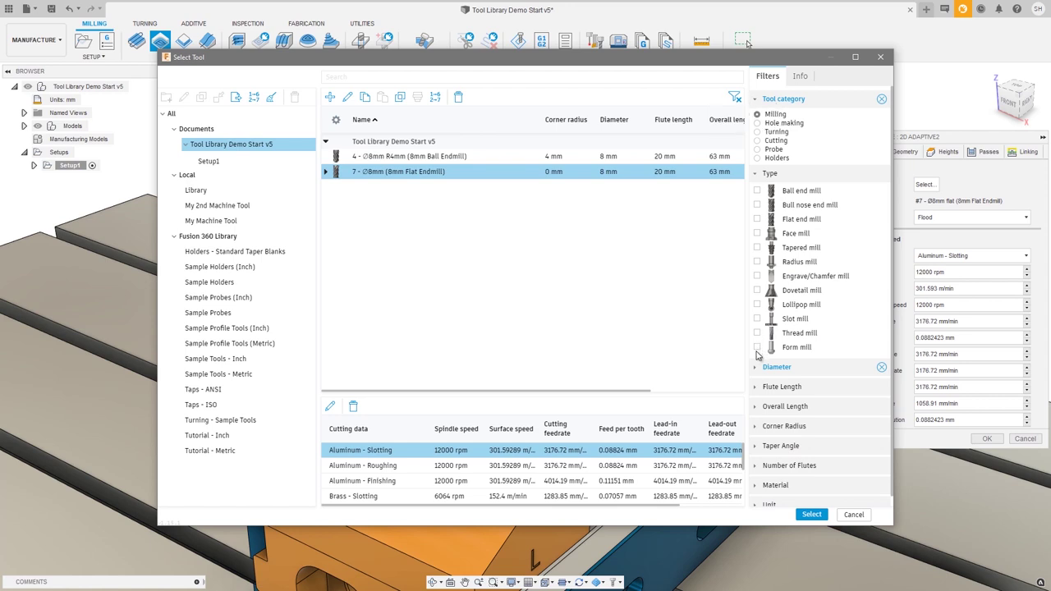
pyautogui.click(754, 369)
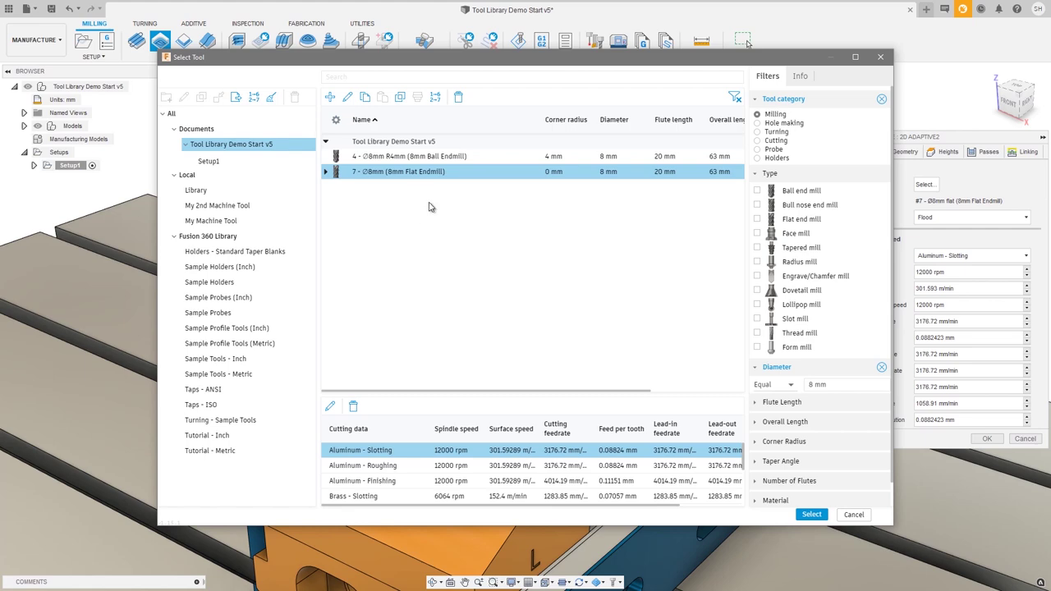
pyautogui.click(811, 515)
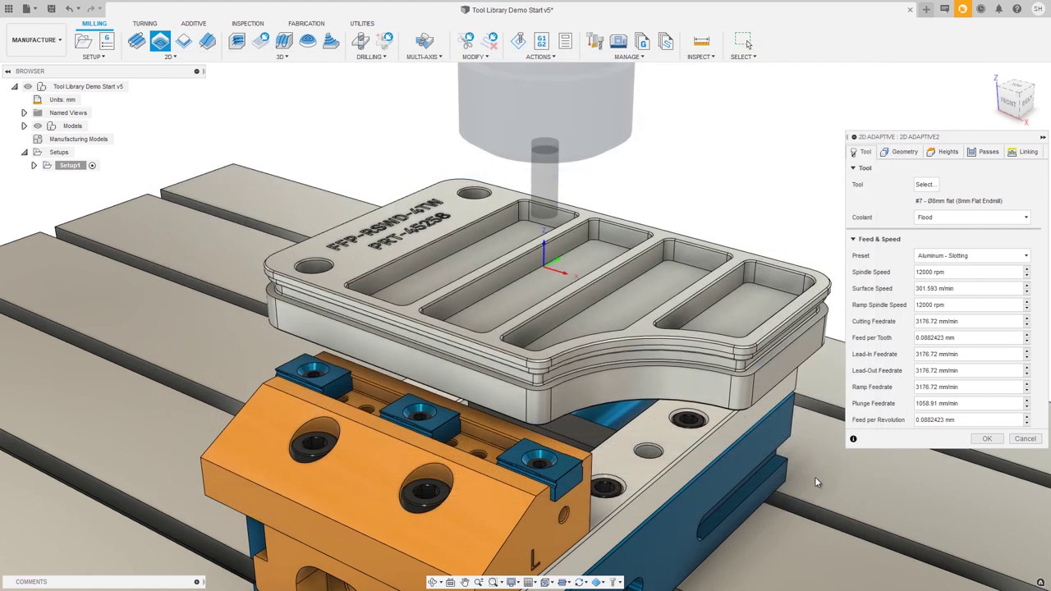
# Choose the part's lower outer edge chain as the pocket selection and create the 2D Adaptive operation.
pyautogui.click(903, 152)
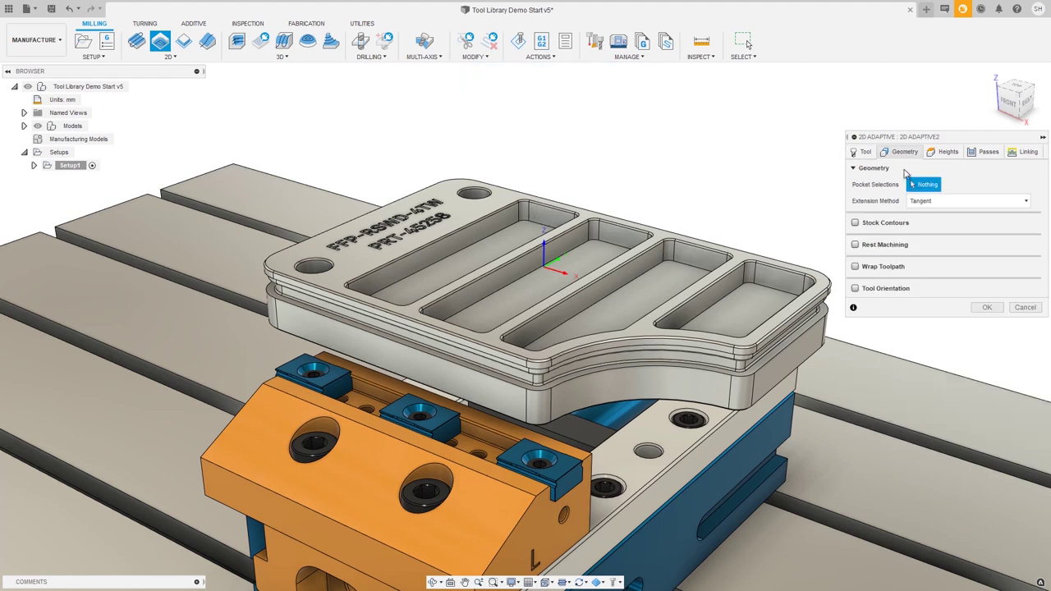
pyautogui.click(769, 396)
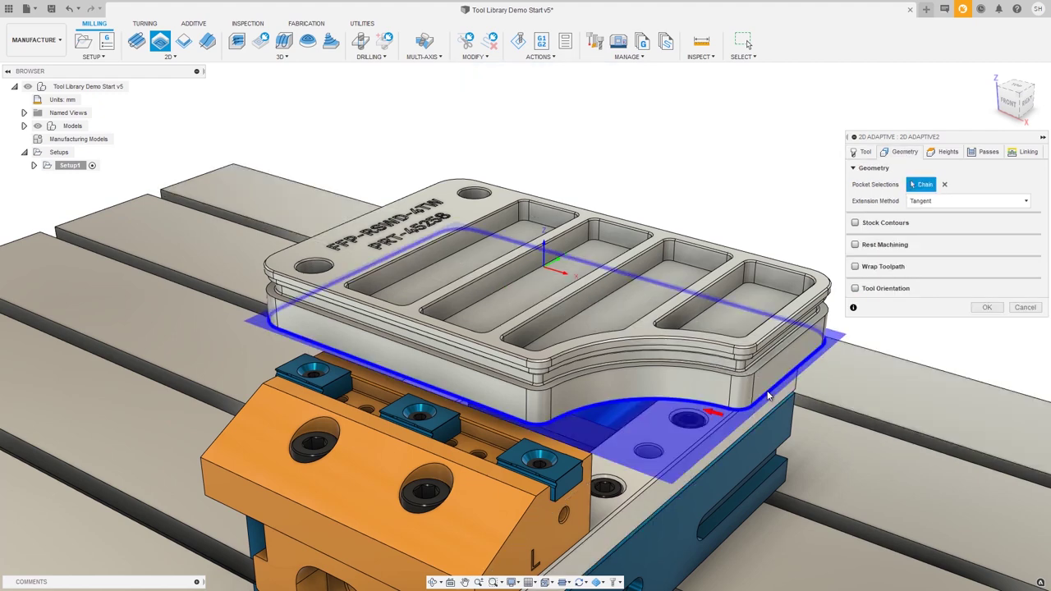
pyautogui.click(987, 308)
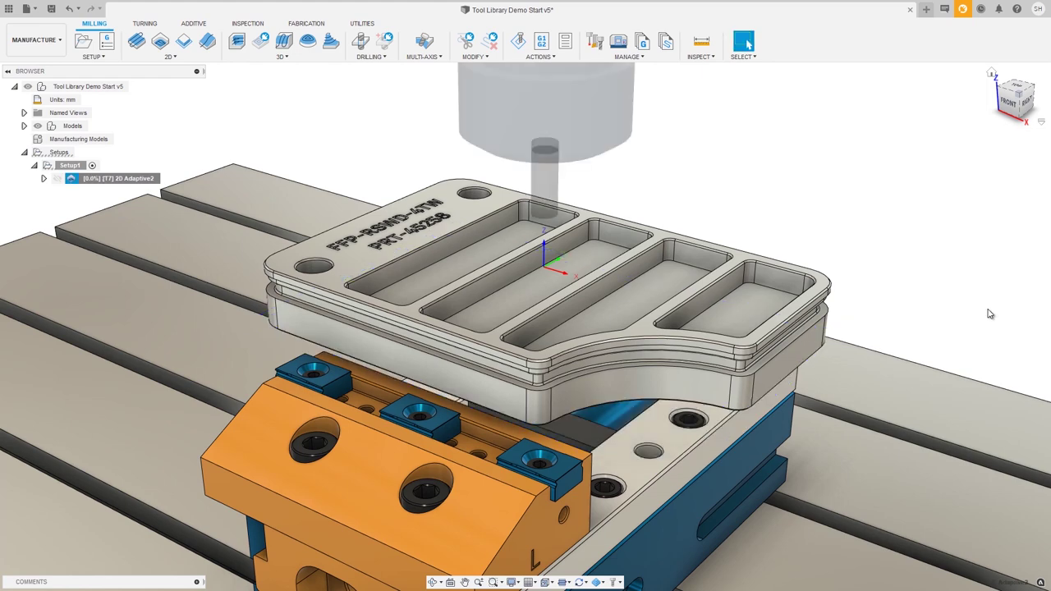
# Create a derived 2D Contour operation from 2D Adaptive2.
pyautogui.rightClick(119, 187)
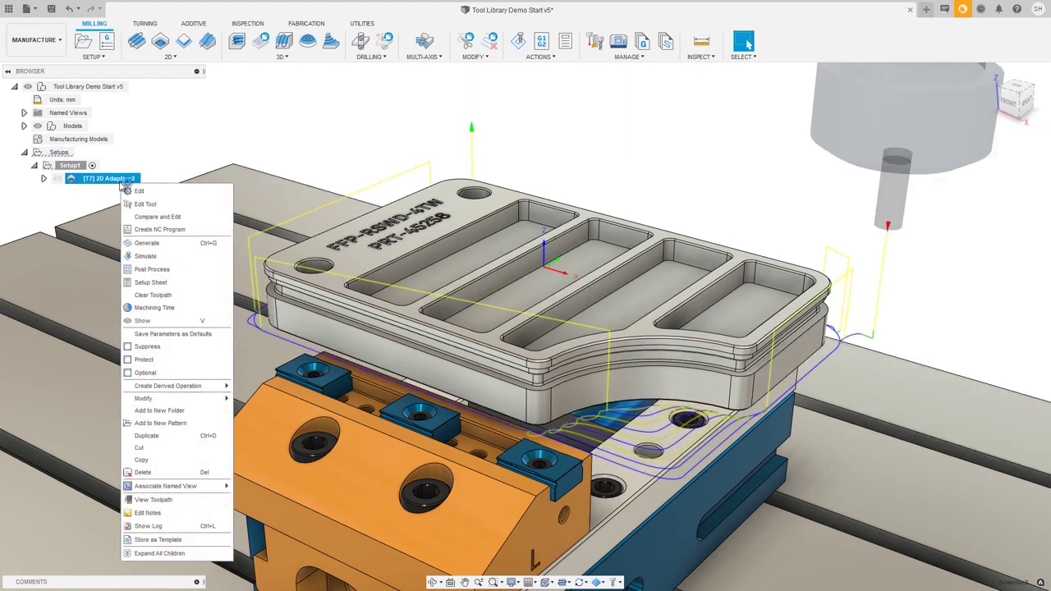
pyautogui.moveTo(181, 386)
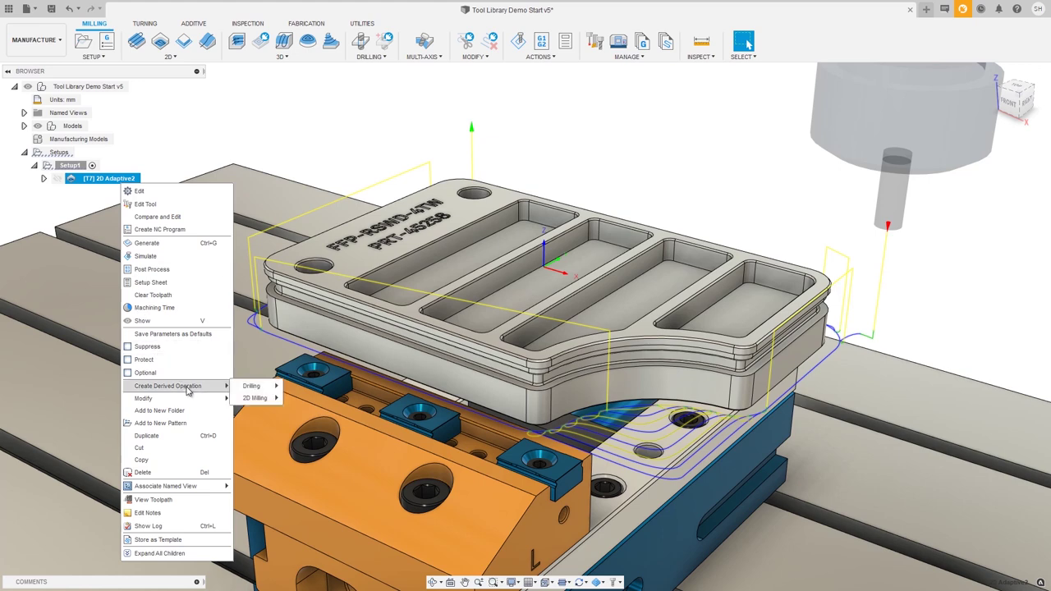
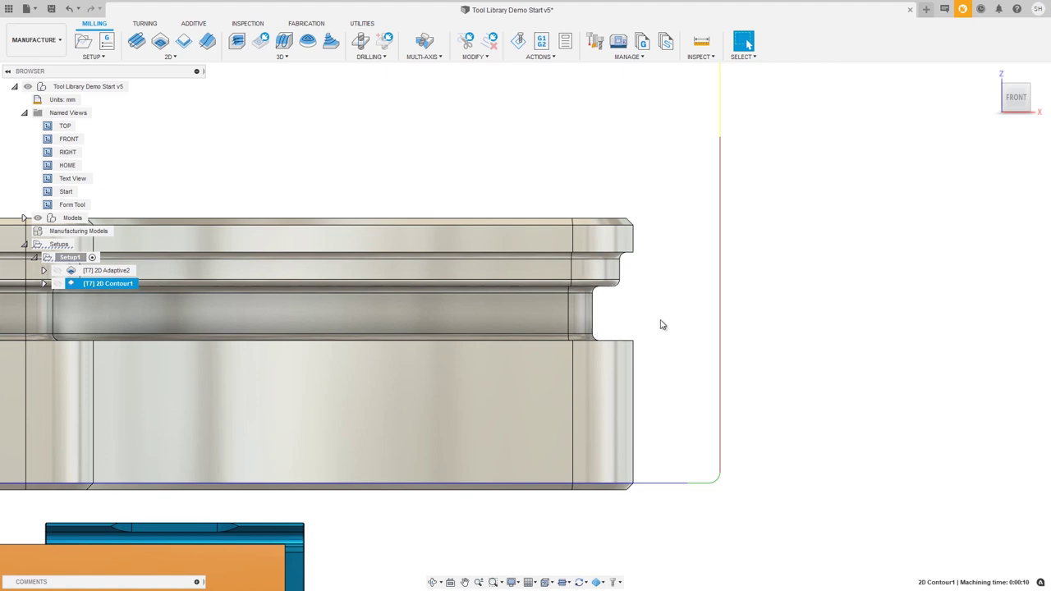
# Show the Form Tool sketch of the Tool Library Demo Start model and clear the 2D Contour selection.
pyautogui.click(24, 113)
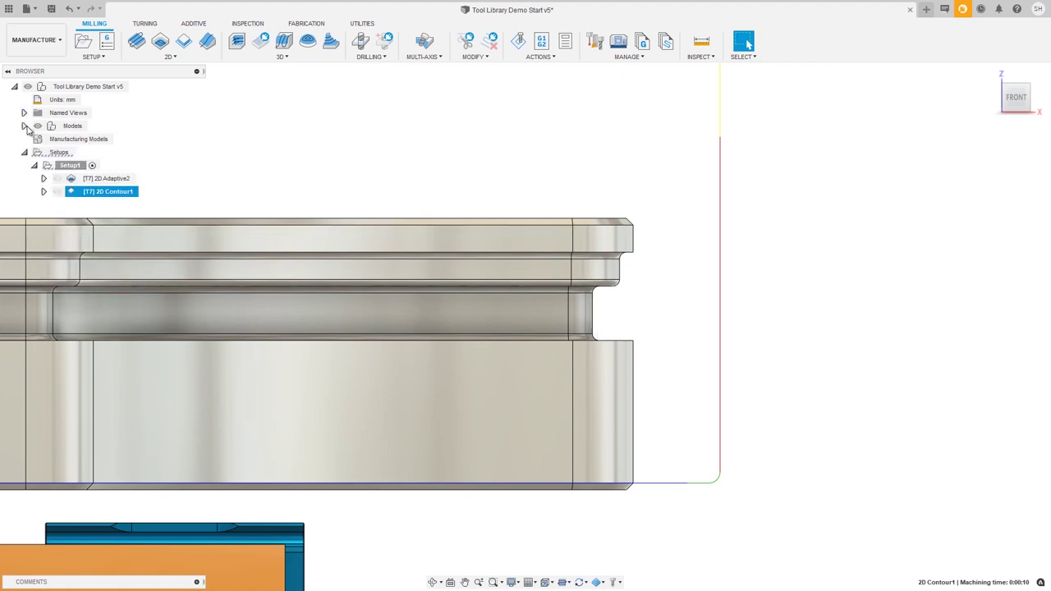
pyautogui.click(24, 125)
pyautogui.click(34, 139)
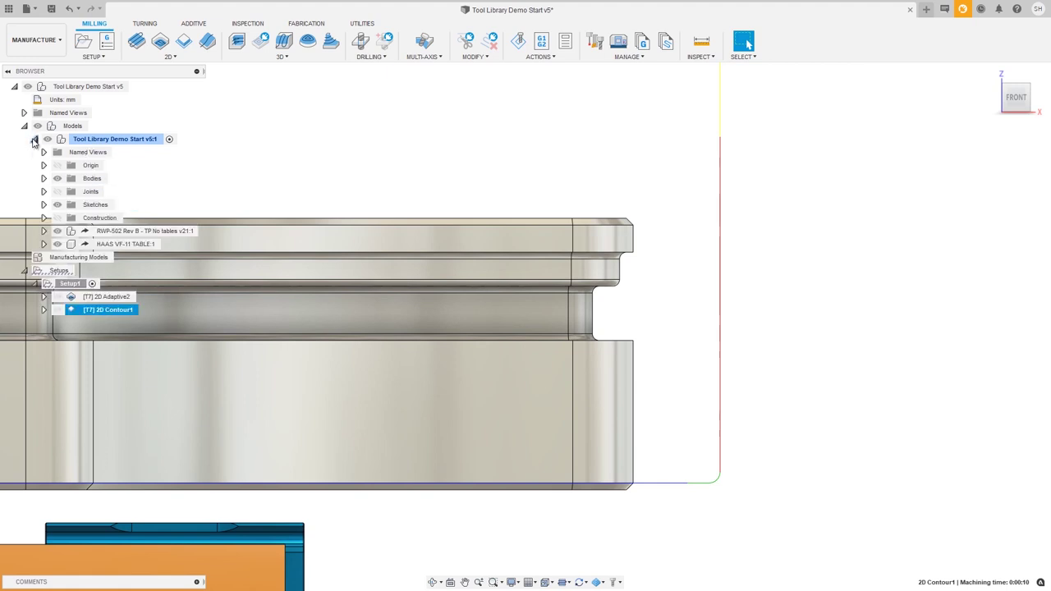
pyautogui.click(43, 204)
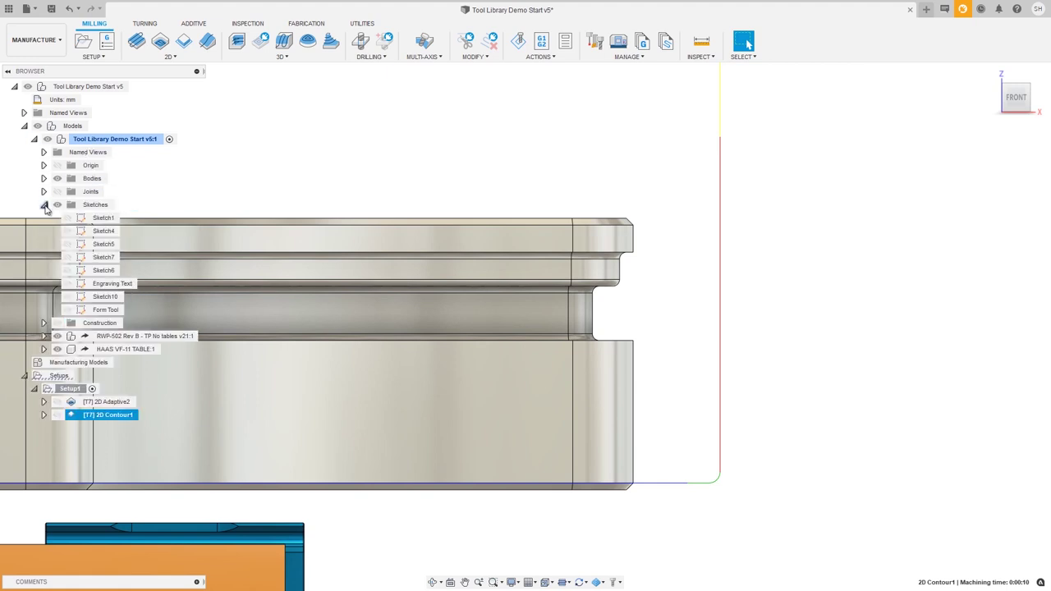
pyautogui.click(68, 308)
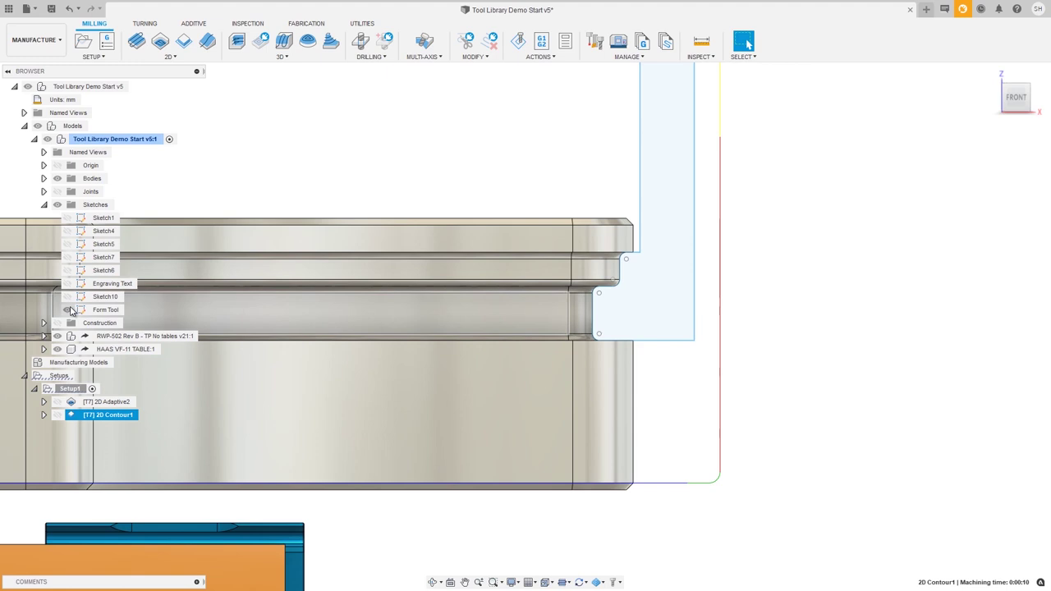
pyautogui.click(34, 139)
pyautogui.click(754, 215)
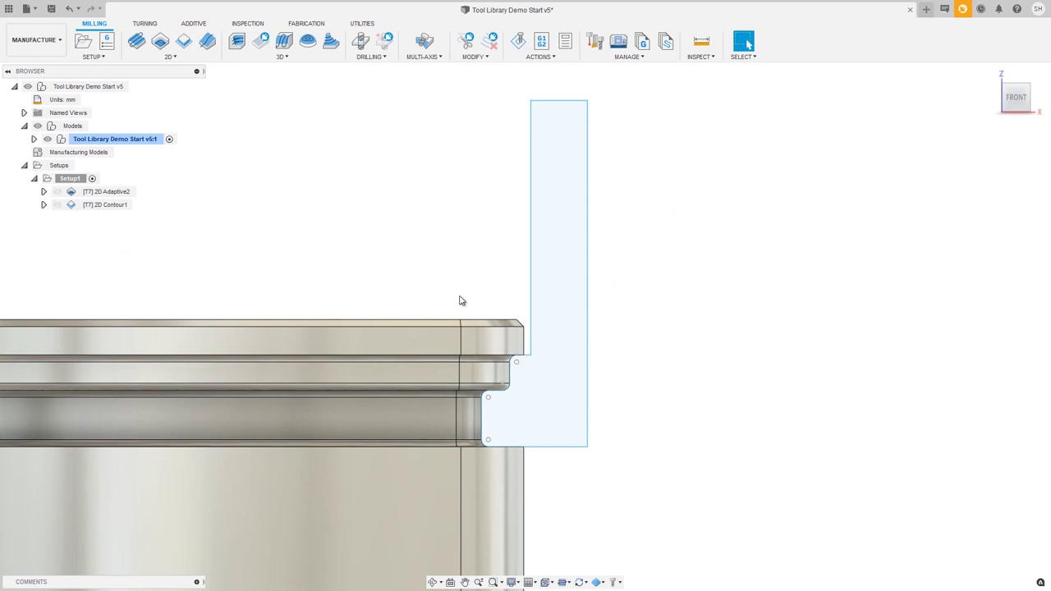
# Create a Form Mill from the sketch profile, with its long vertical line as tool axis and the lower corner arc's point as compensation point.
pyautogui.click(640, 58)
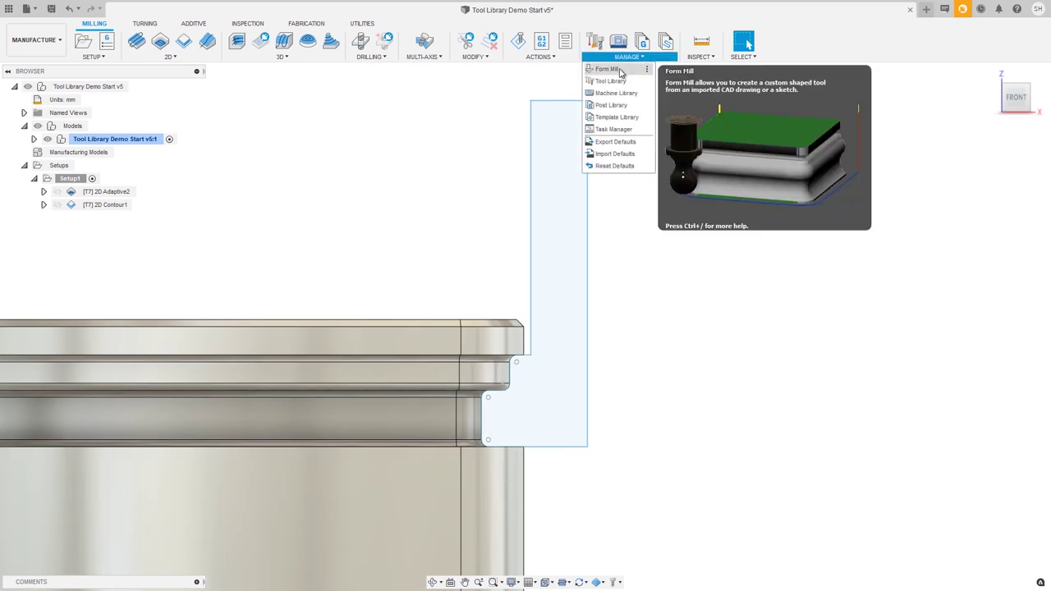
pyautogui.click(610, 69)
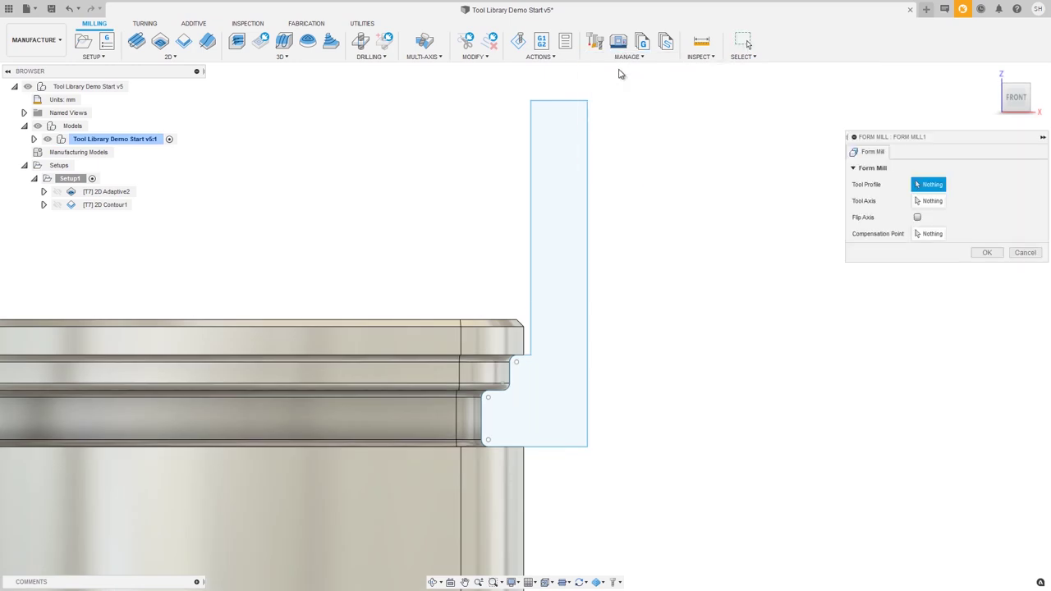
pyautogui.click(588, 151)
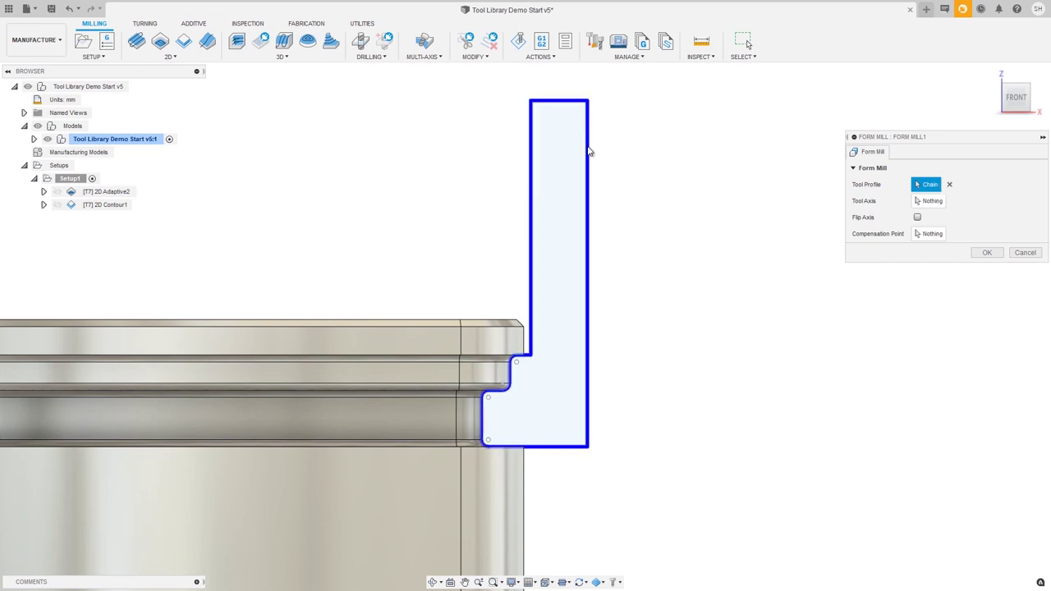
pyautogui.click(929, 201)
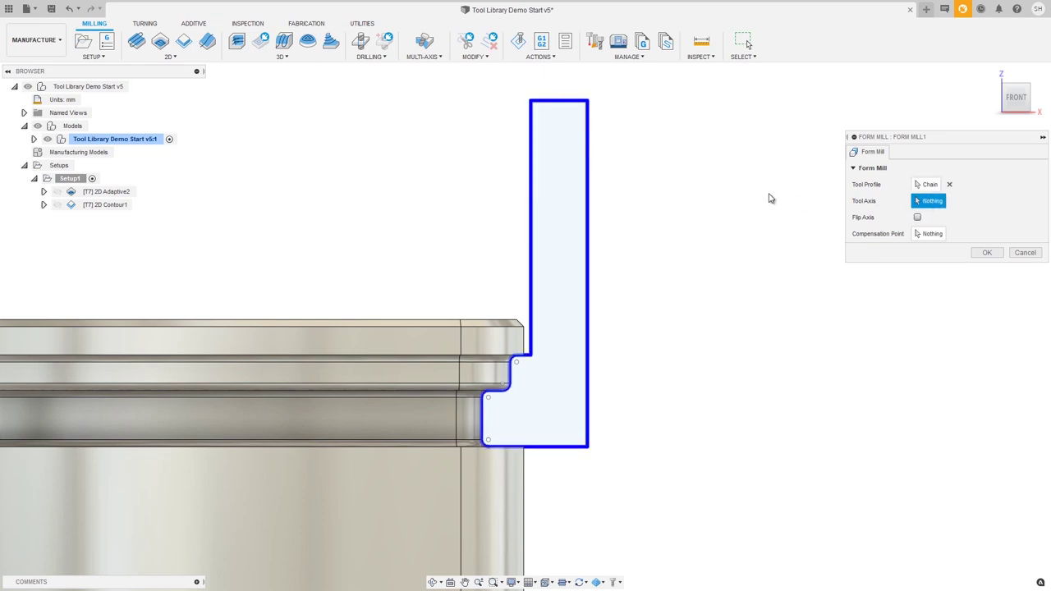
pyautogui.click(588, 191)
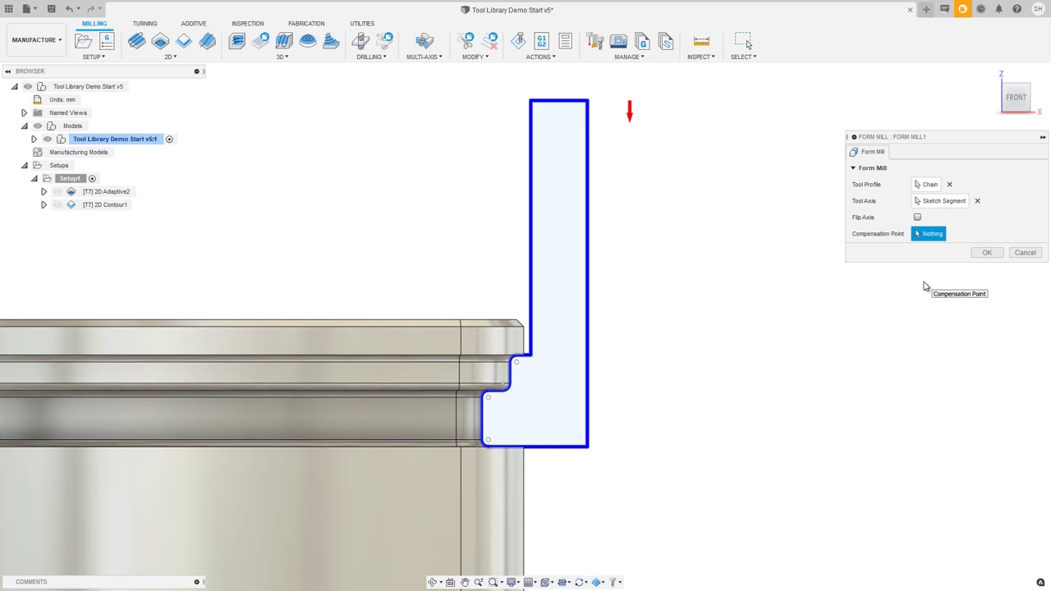
pyautogui.click(484, 442)
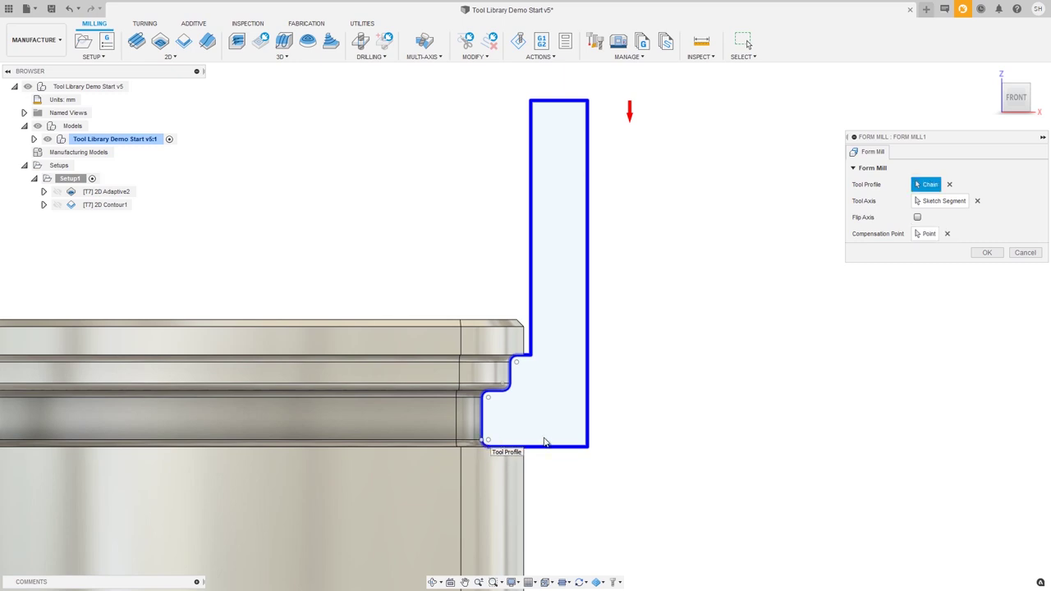
pyautogui.click(987, 253)
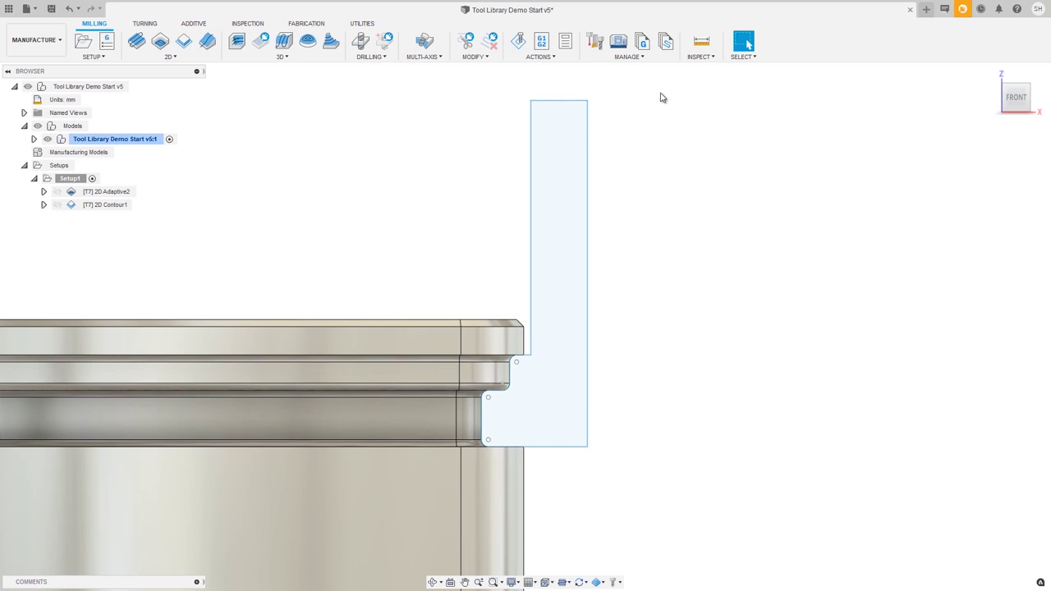
# Open the document's 15 mm form mill for editing in the Tool Library, review its cutter geometry, accept it and close the library.
pyautogui.click(597, 41)
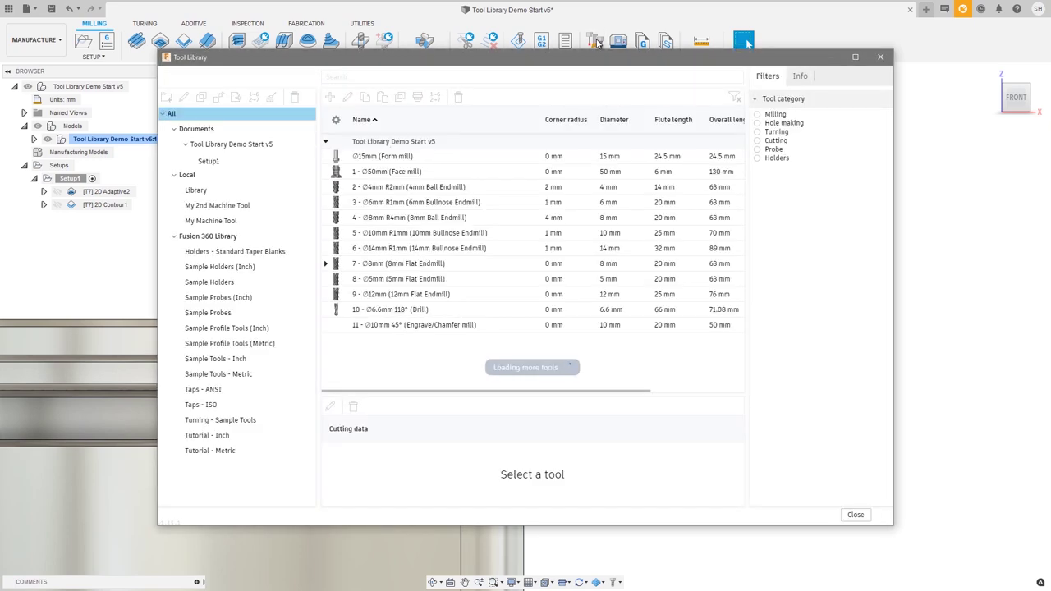
pyautogui.click(263, 144)
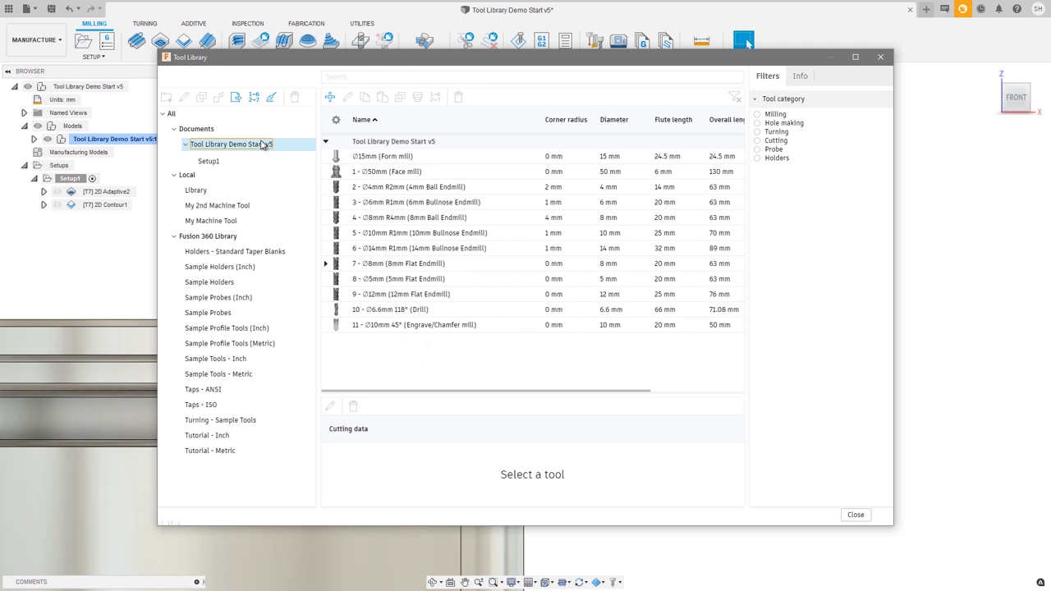
pyautogui.click(382, 160)
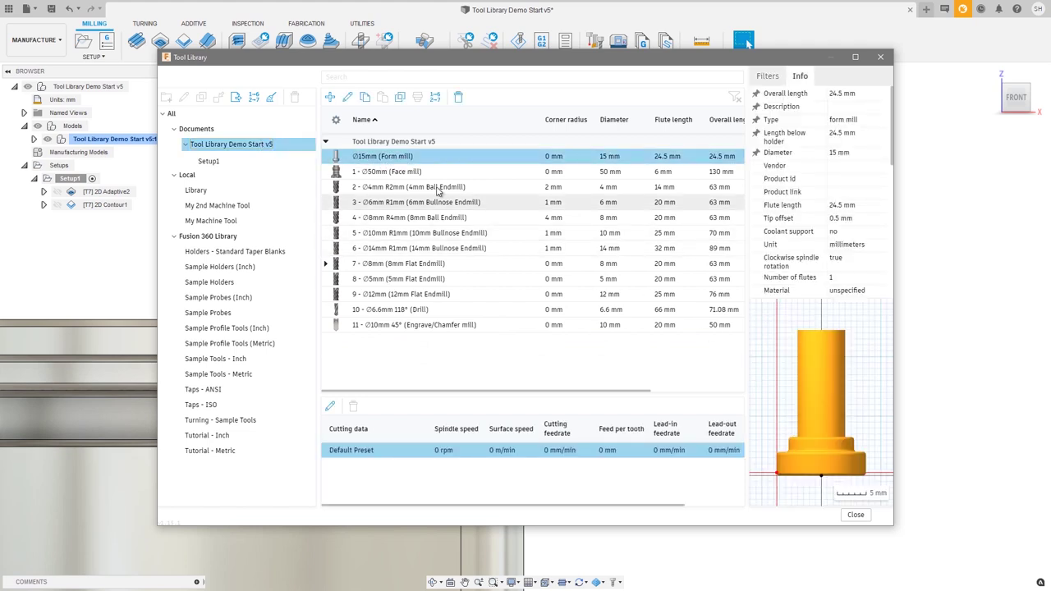
pyautogui.rightClick(405, 157)
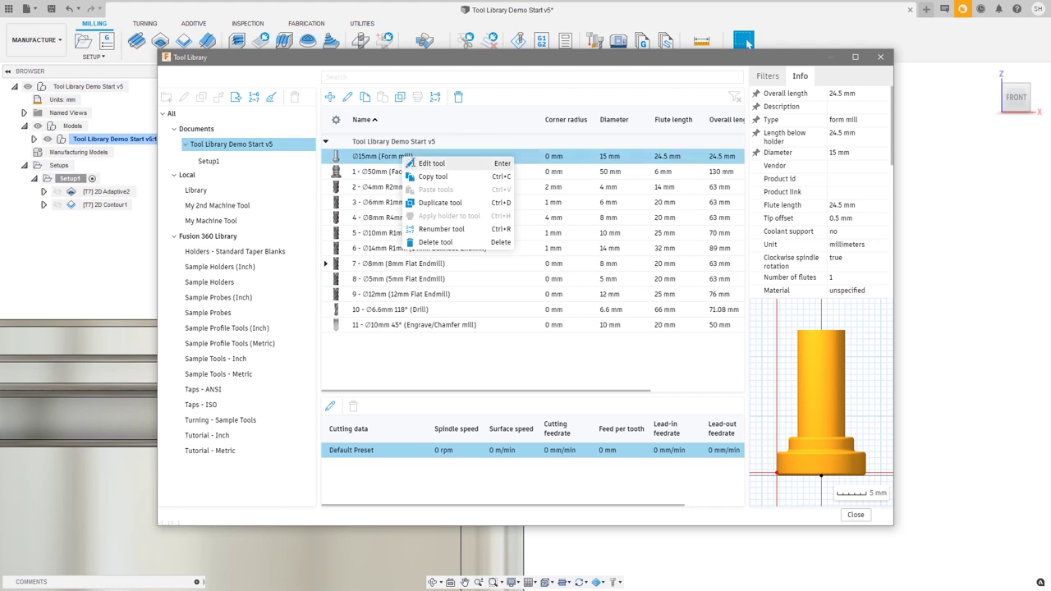
pyautogui.click(413, 163)
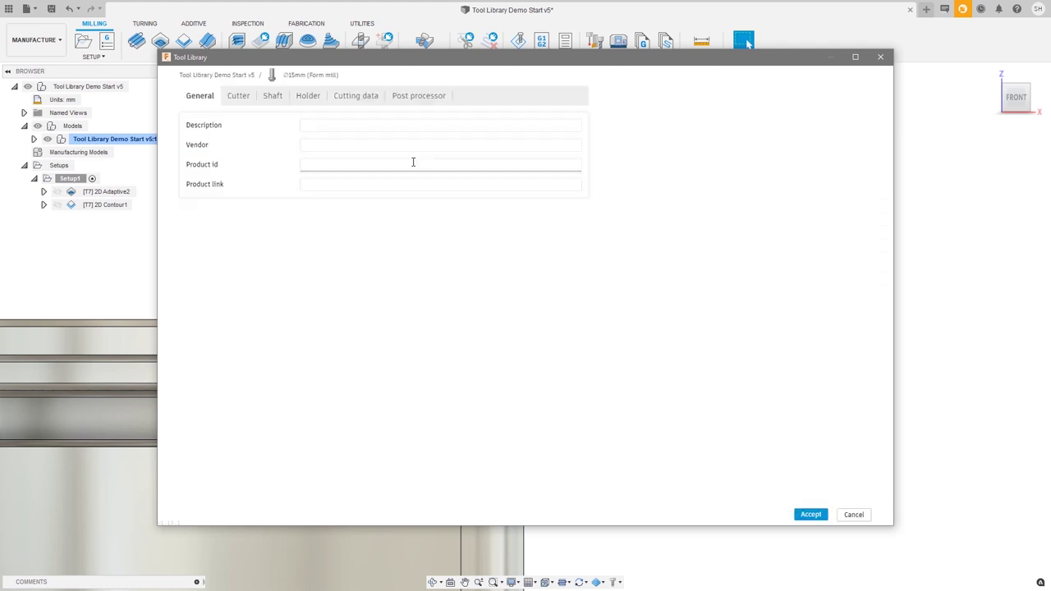
pyautogui.click(239, 97)
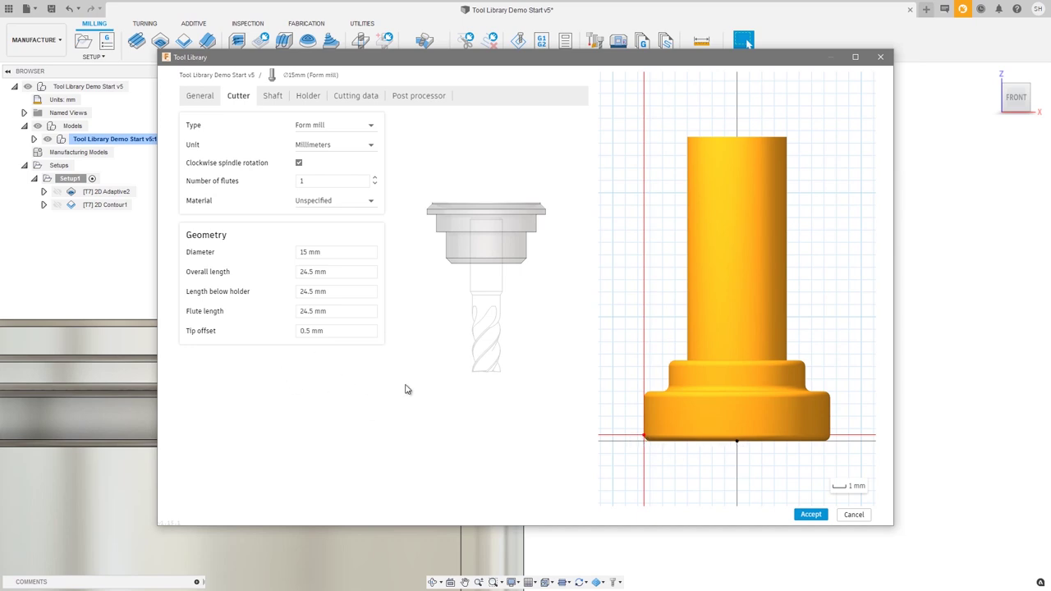
pyautogui.click(810, 515)
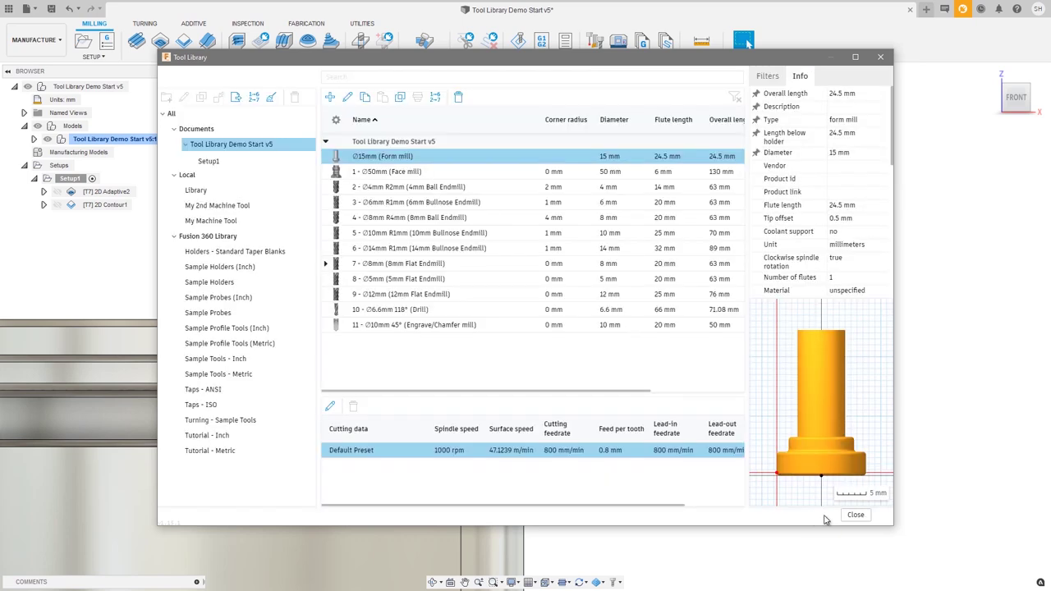
pyautogui.click(854, 518)
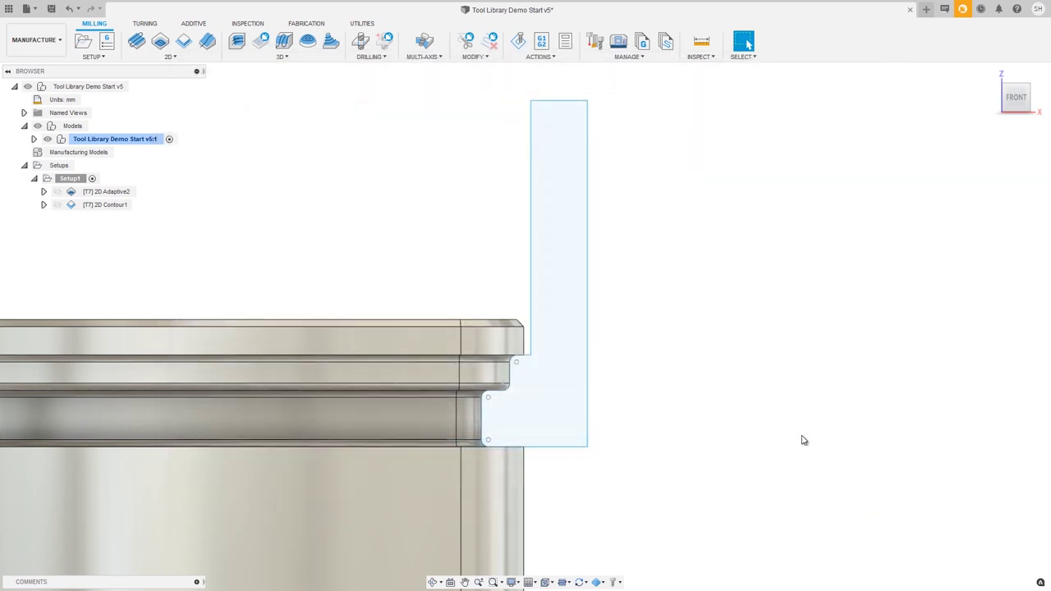
# Hide the model's Sketches folder and restore the Start named view.
pyautogui.click(33, 139)
pyautogui.click(58, 205)
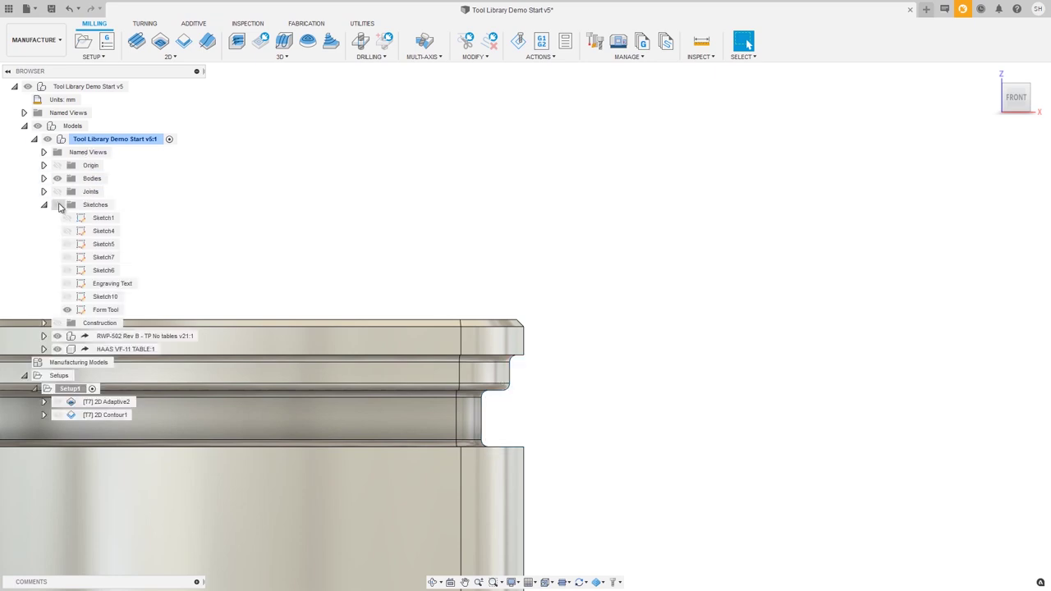
pyautogui.click(34, 139)
pyautogui.click(24, 113)
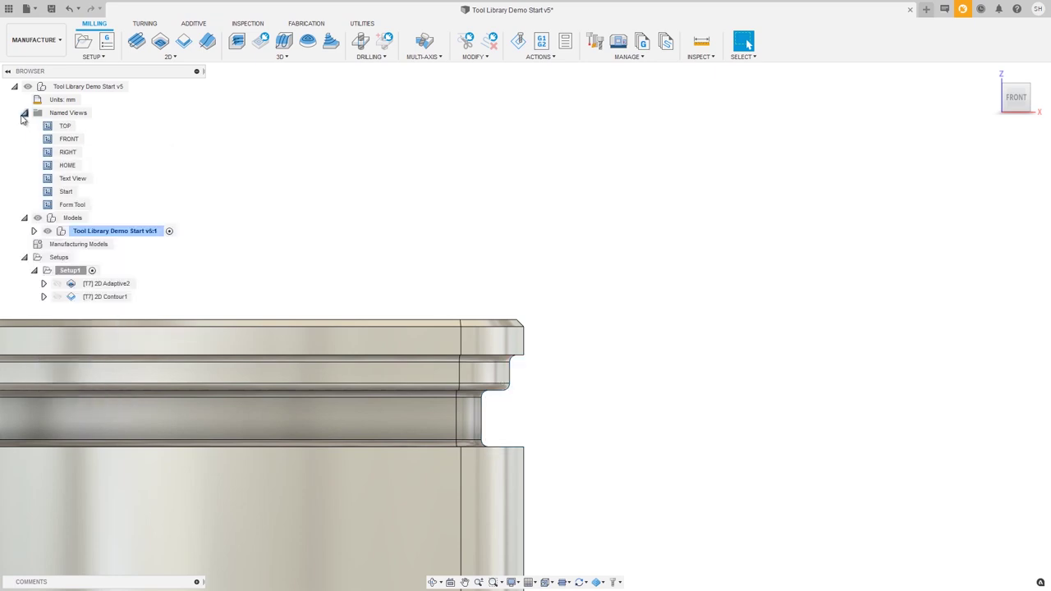
pyautogui.doubleClick(62, 192)
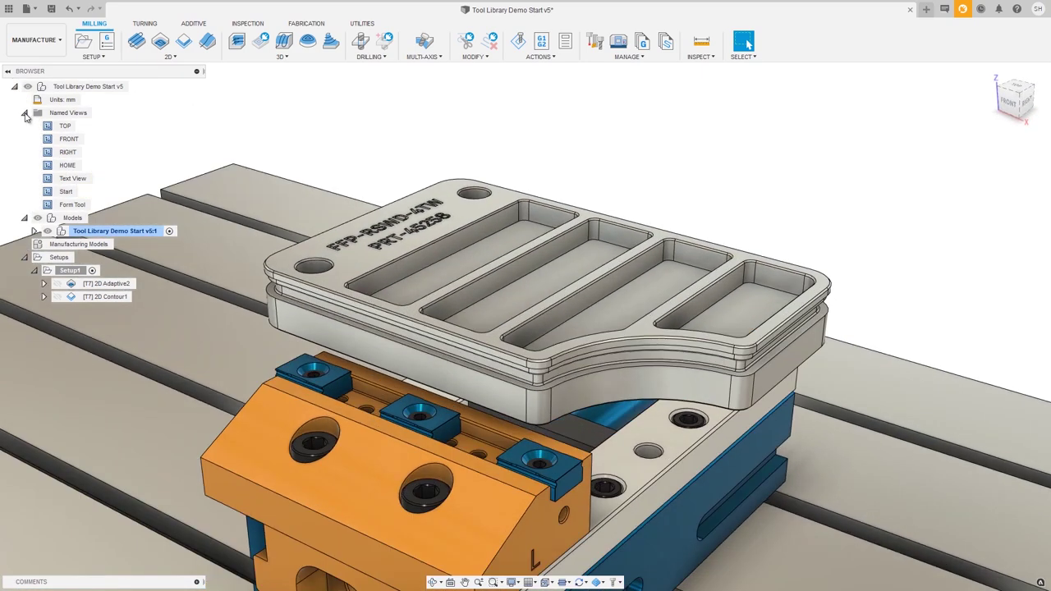
pyautogui.click(24, 113)
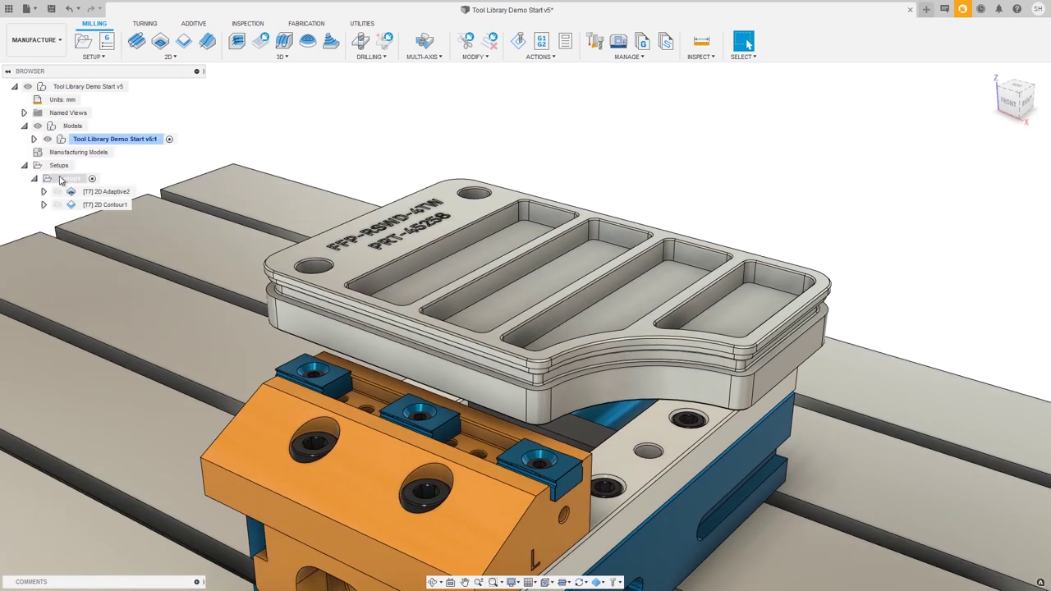
# Create a 2D Contour with the document's 15 mm form mill along the closed edge chain below the part's upper rim.
pyautogui.click(184, 43)
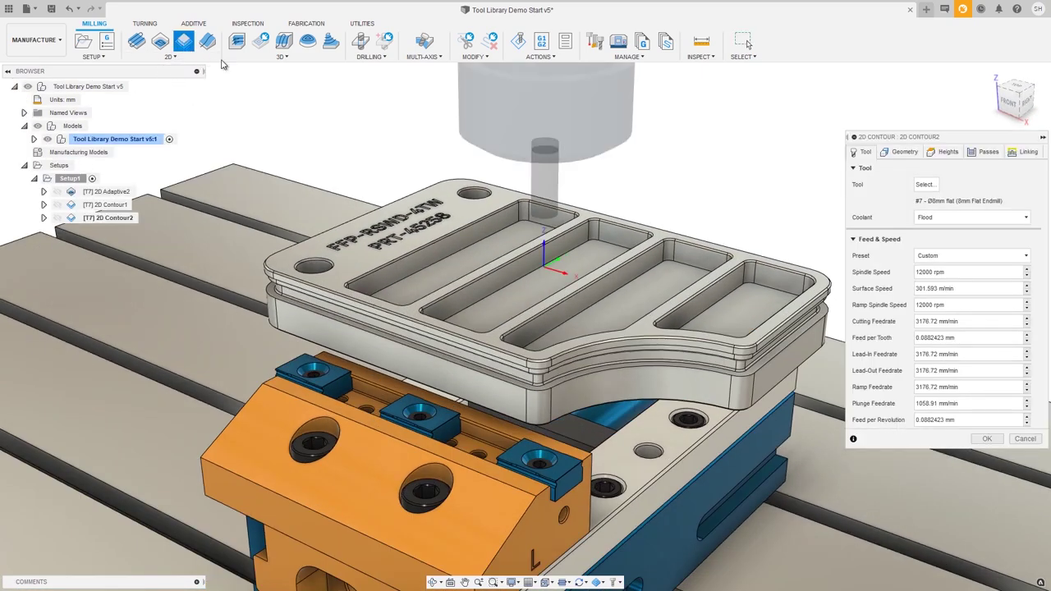
pyautogui.click(924, 185)
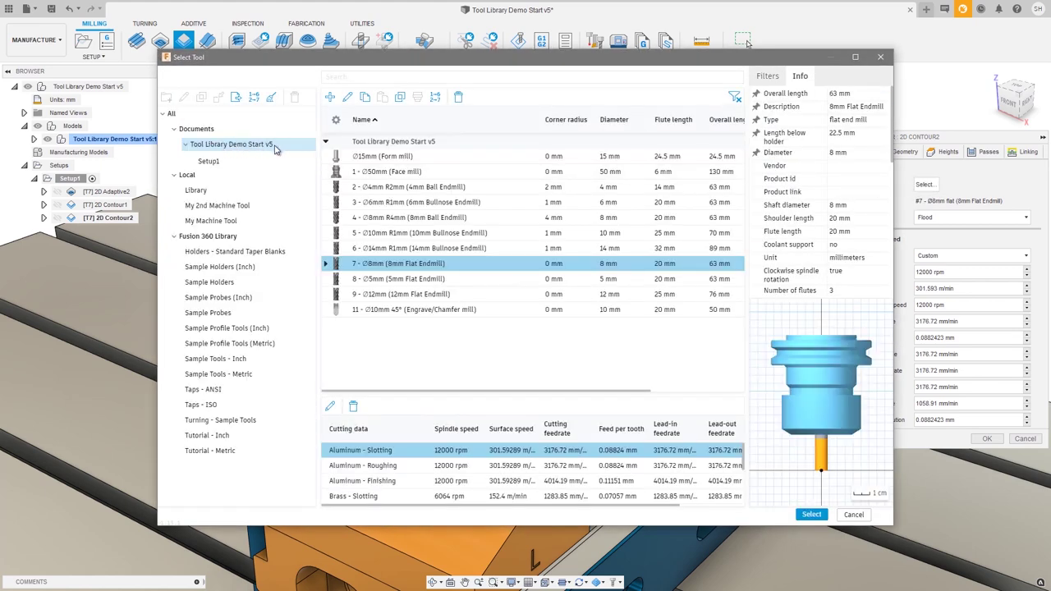
pyautogui.click(276, 148)
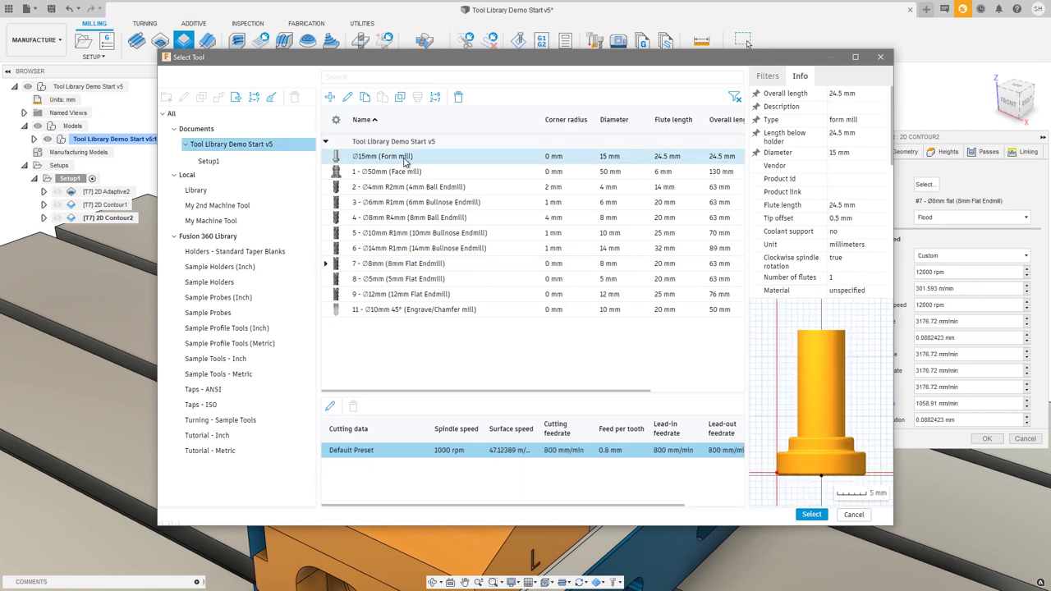
pyautogui.click(813, 516)
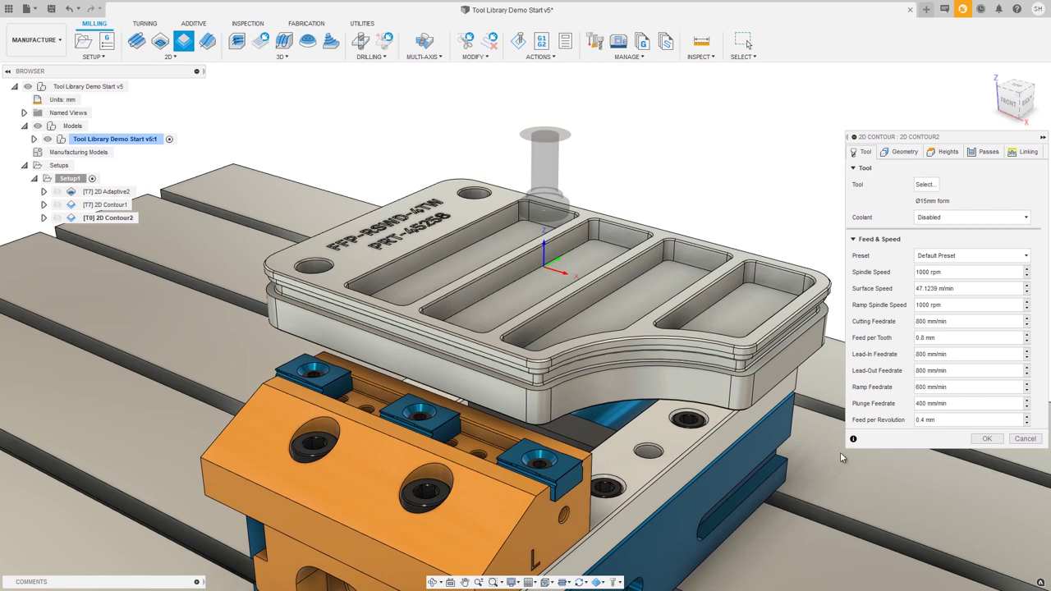
pyautogui.click(904, 151)
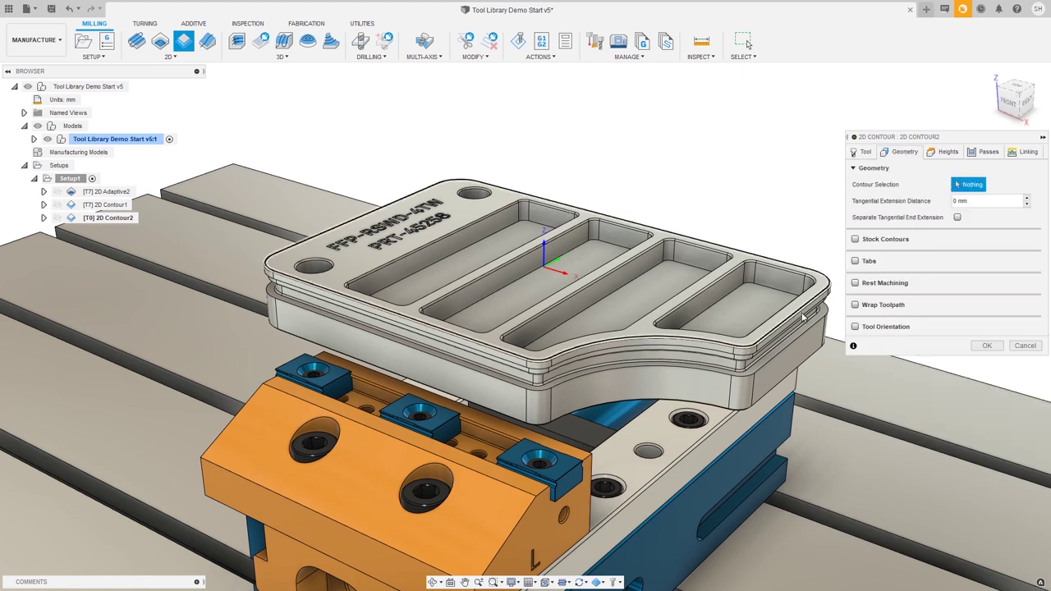
pyautogui.click(760, 358)
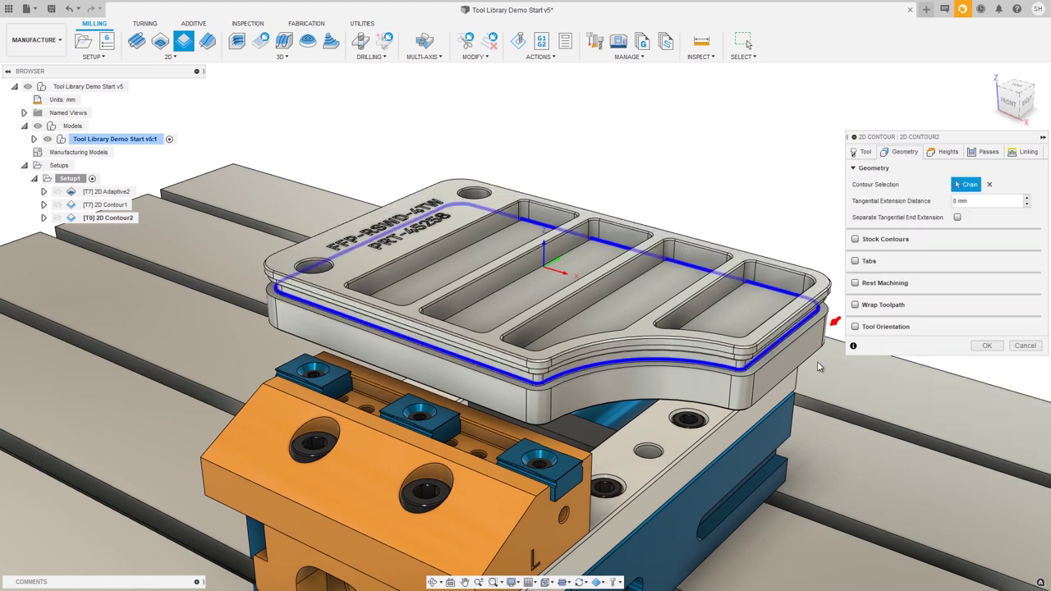
pyautogui.click(987, 345)
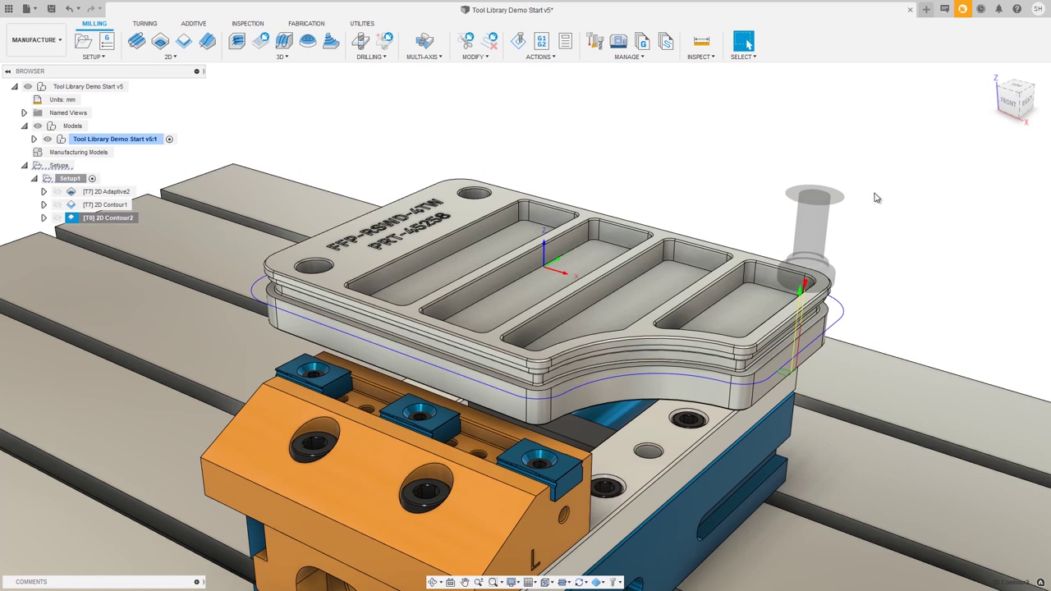
# Edit the form mill contour's tool and assign it the BT40 - B4C3-0032 holder from the Sample Holders (Inch) library.
pyautogui.rightClick(116, 220)
pyautogui.click(141, 21)
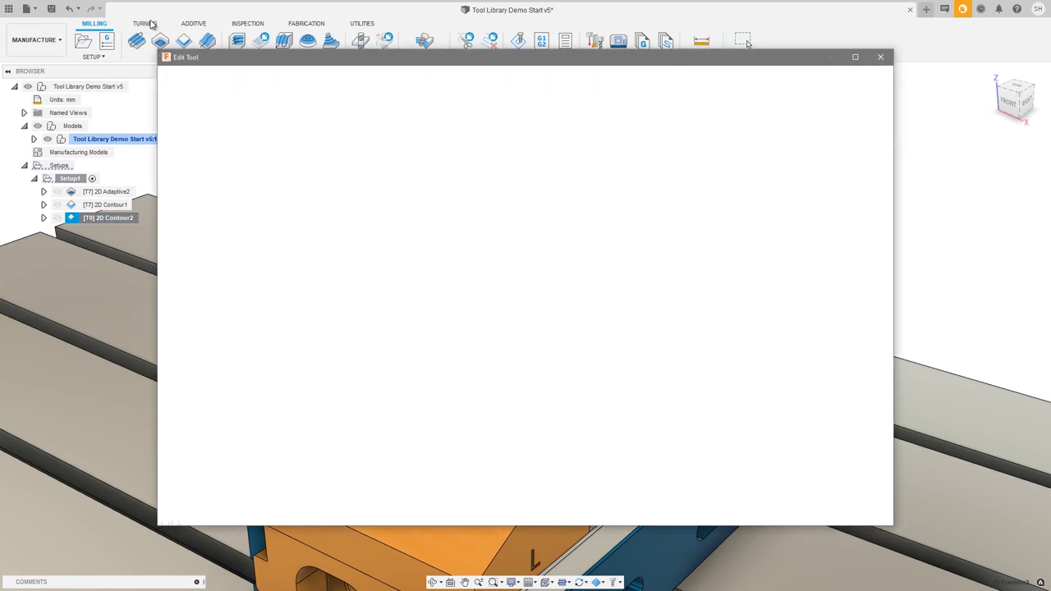
pyautogui.click(310, 97)
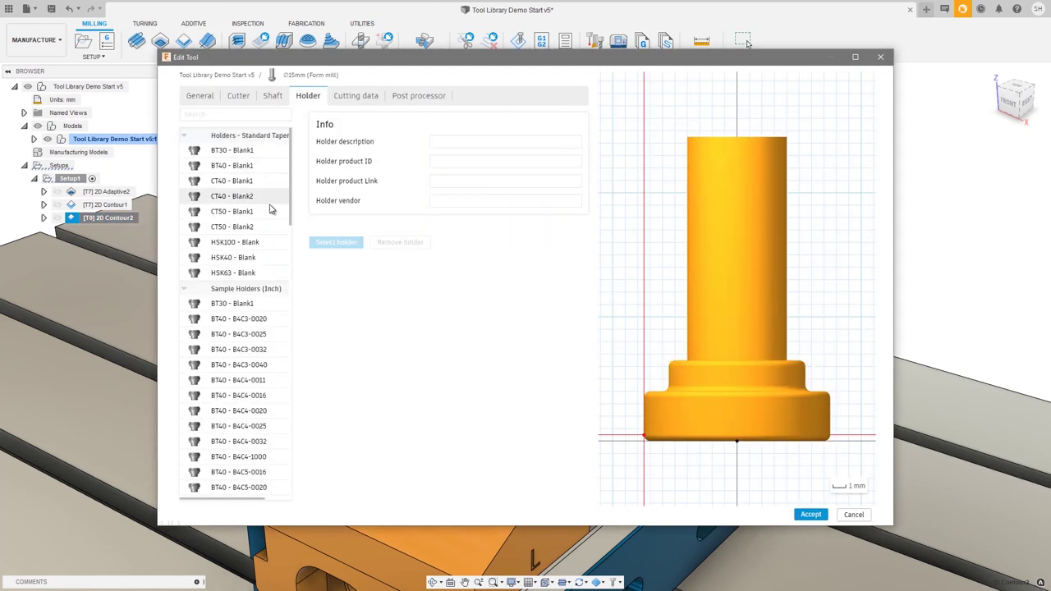
pyautogui.click(264, 317)
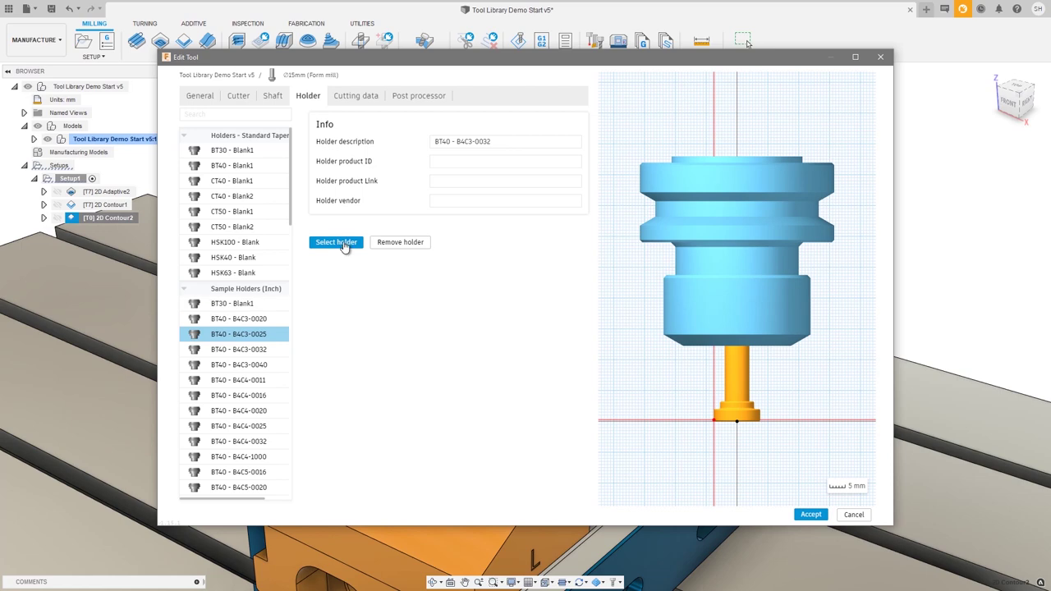
pyautogui.click(811, 515)
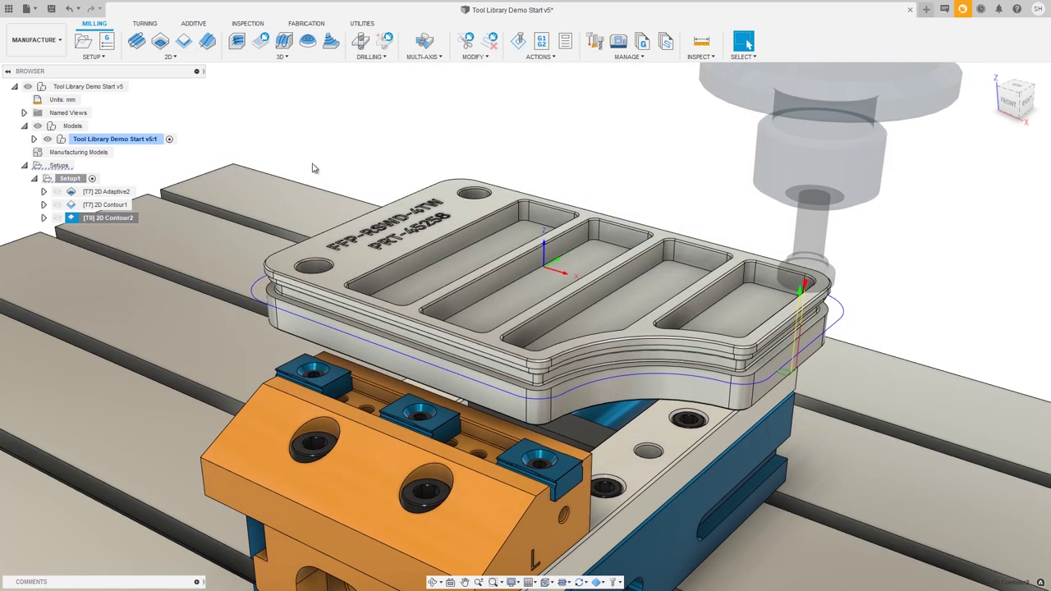
# Start a Face operation, filter the document's tools to flat end mills and highlight the 12 mm flat endmill.
pyautogui.click(169, 57)
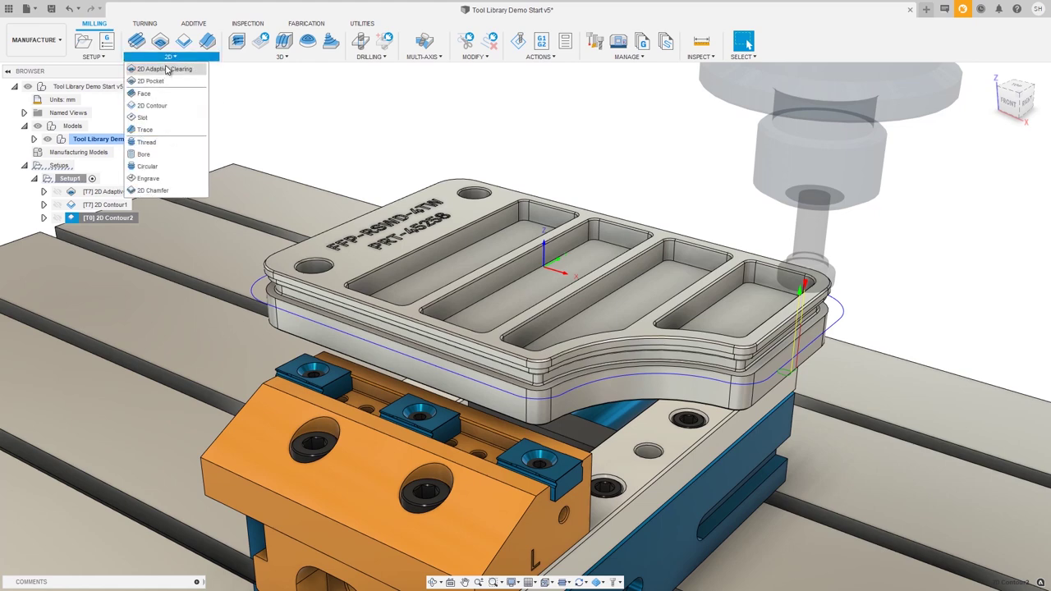
pyautogui.click(161, 94)
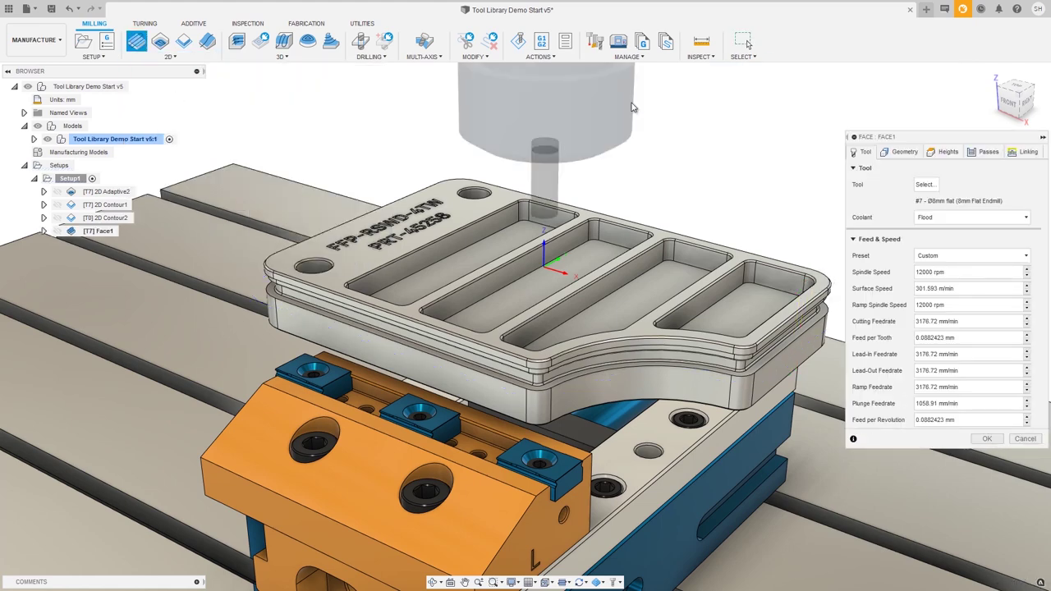
pyautogui.click(913, 184)
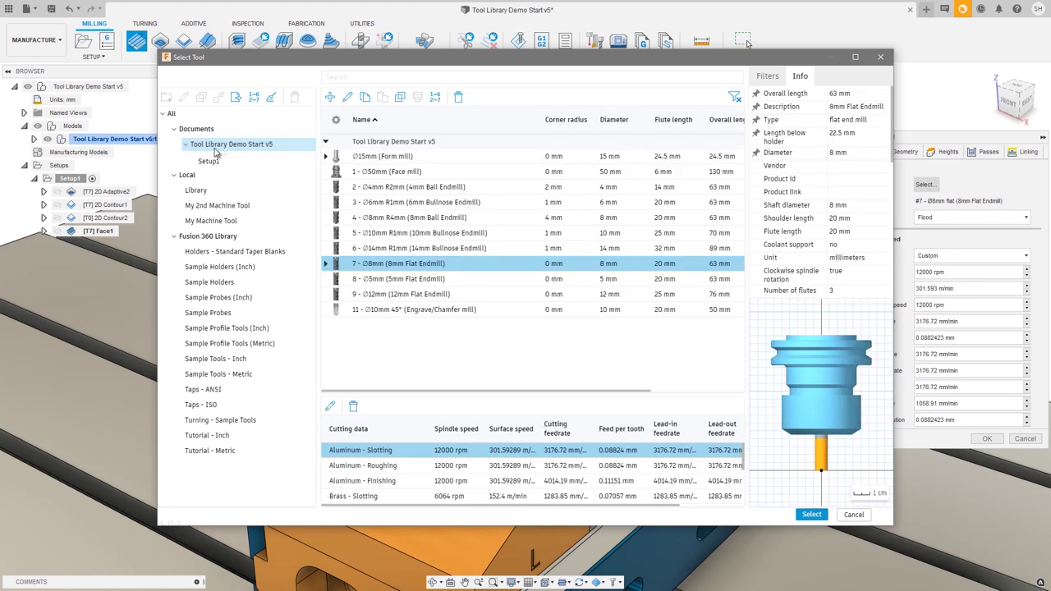
pyautogui.click(767, 75)
pyautogui.click(757, 219)
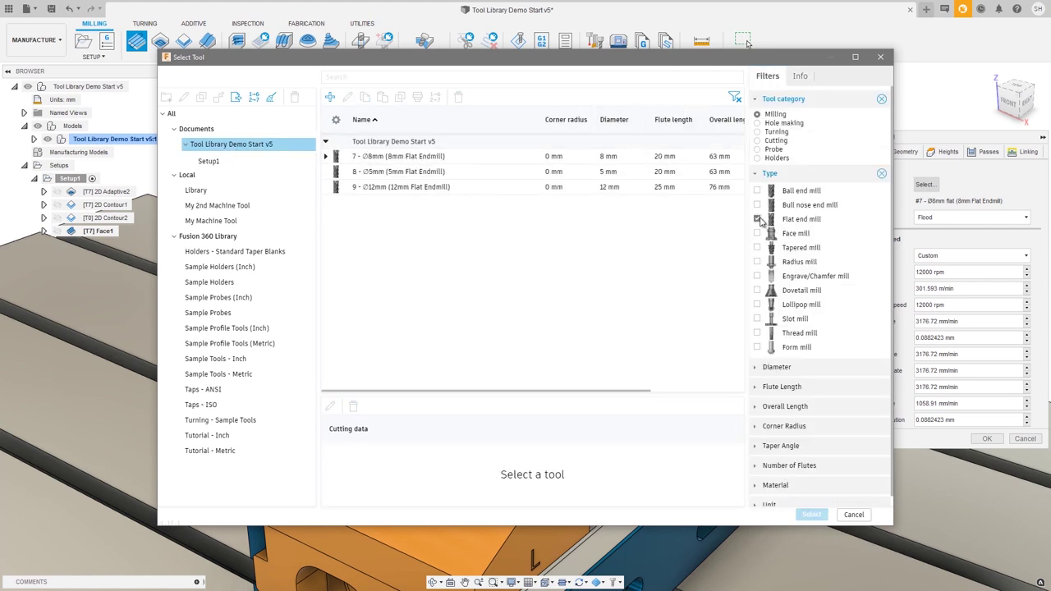
pyautogui.click(447, 187)
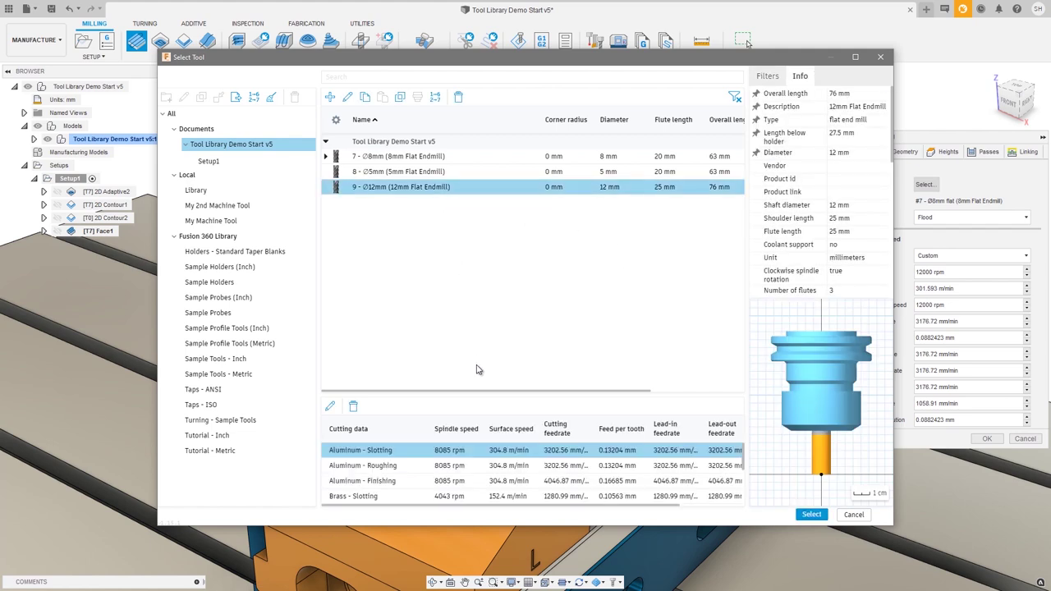
# Review the 12 mm flat endmill's cutting data and move the Plastics Slotting, Roughing and Finishing presets to the start of the list.
pyautogui.moveTo(482, 392); pyautogui.dragTo(484, 349)
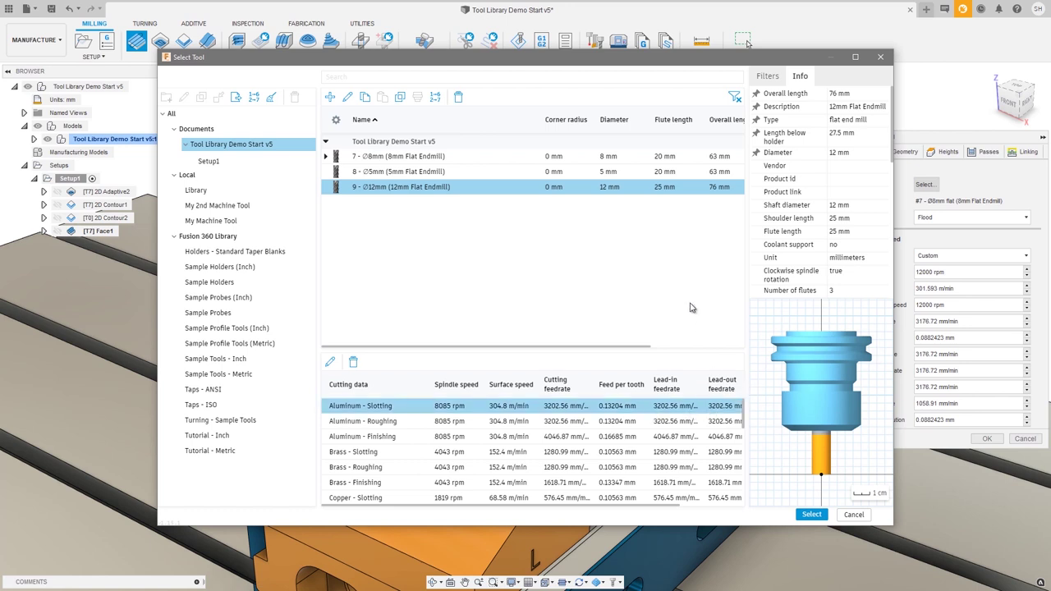
pyautogui.scroll(-2, 419, 442)
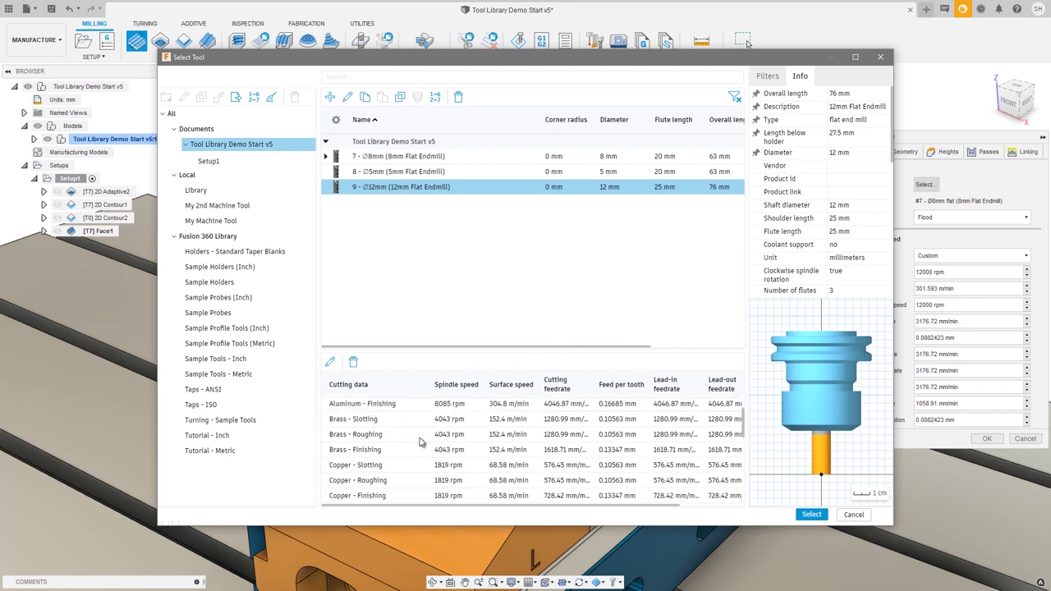
pyautogui.scroll(-6, 419, 445)
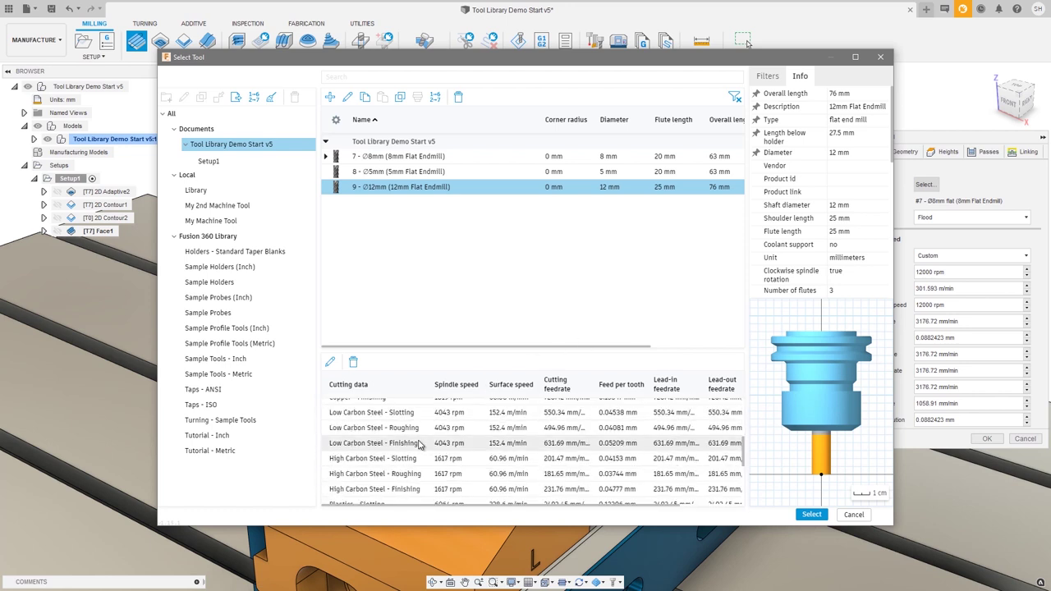
pyautogui.scroll(9, 419, 445)
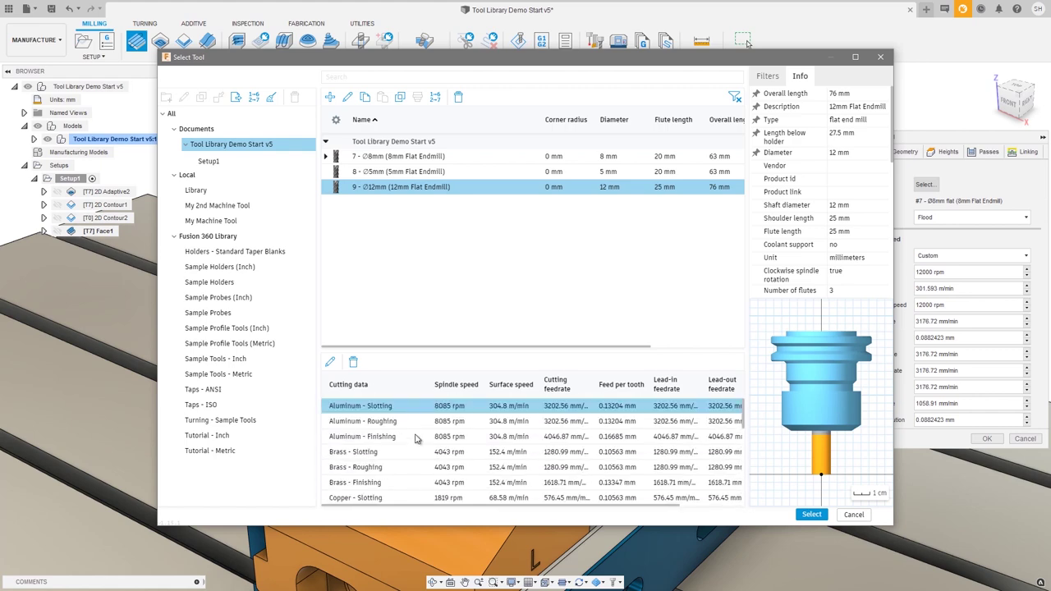
pyautogui.click(331, 362)
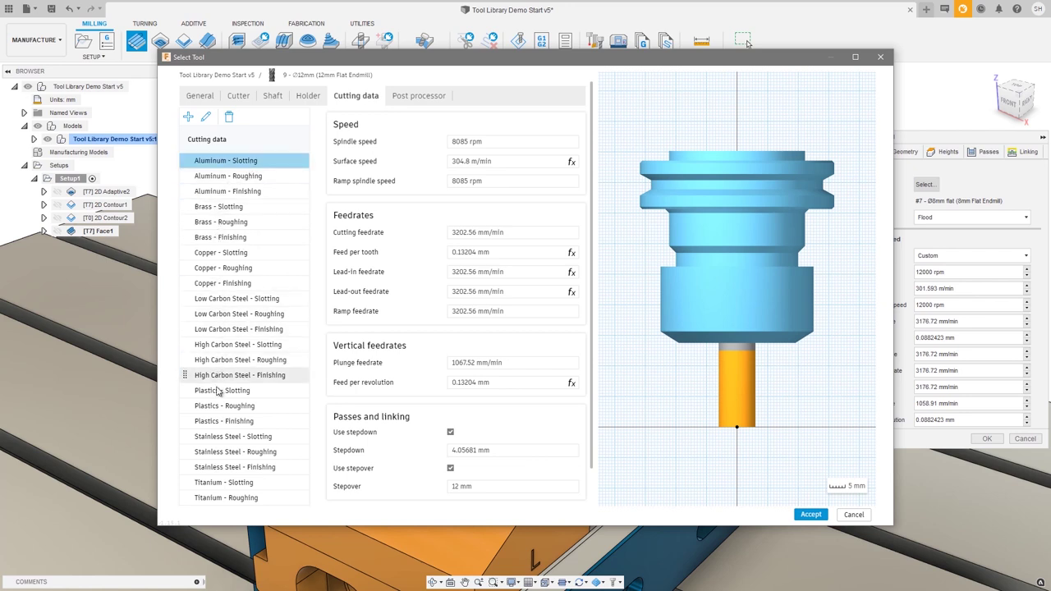
pyautogui.moveTo(186, 391); pyautogui.dragTo(183, 157)
pyautogui.moveTo(188, 406); pyautogui.dragTo(188, 176)
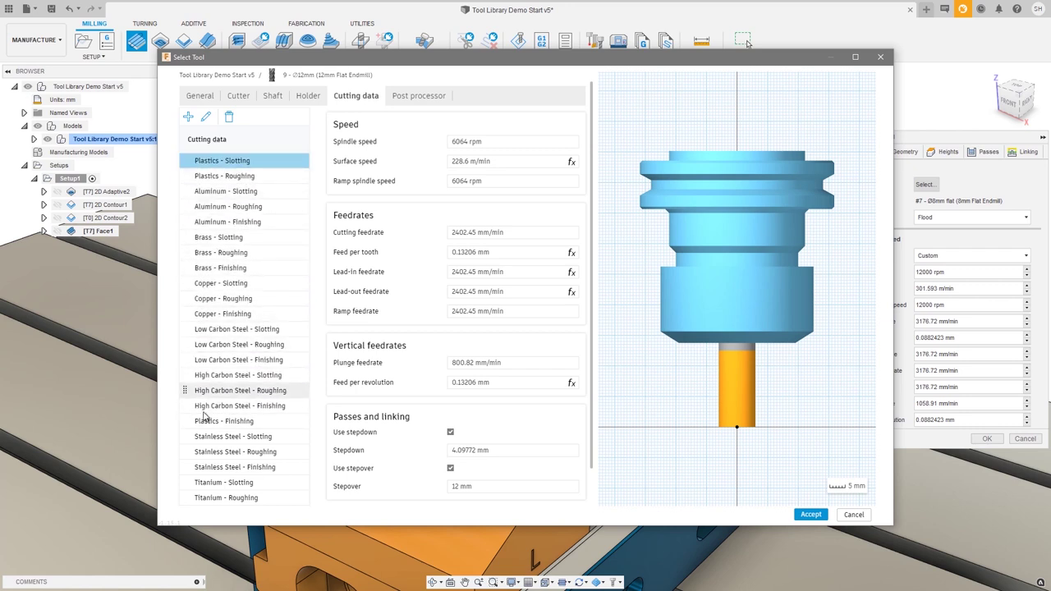
pyautogui.moveTo(182, 427); pyautogui.dragTo(186, 185)
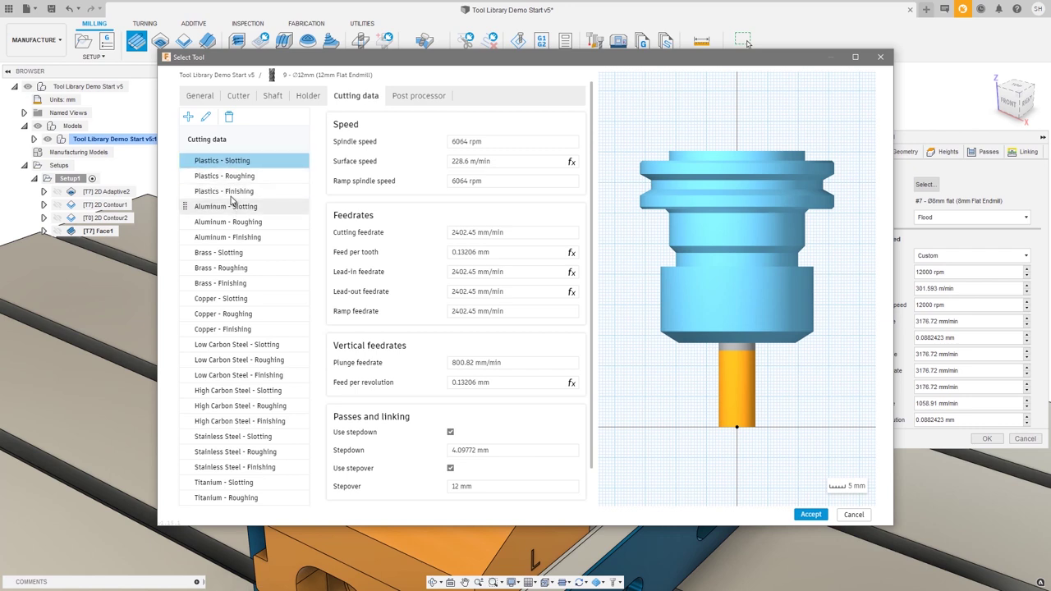
pyautogui.doubleClick(226, 162)
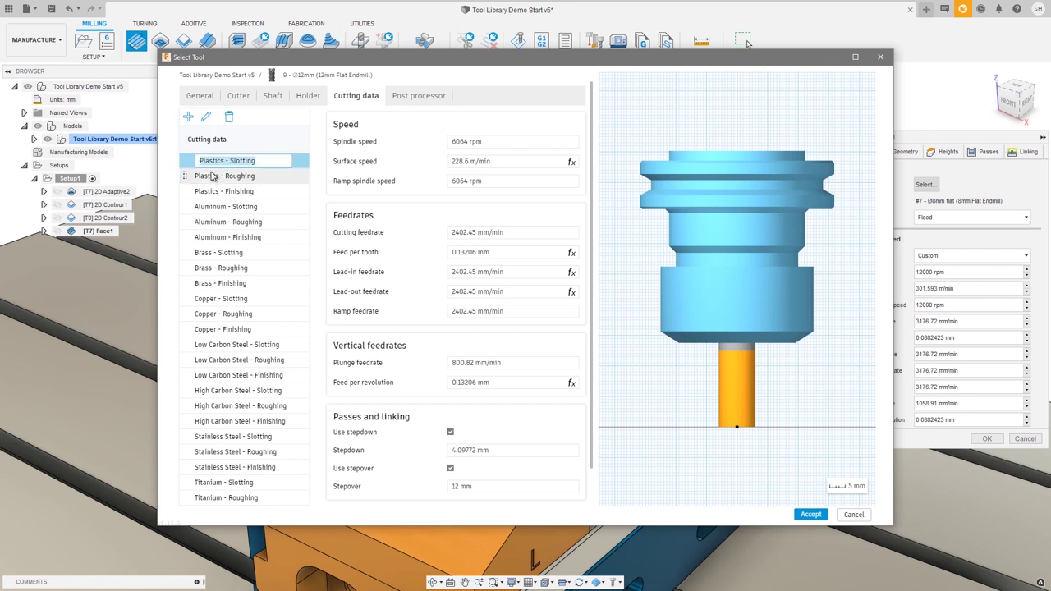
pyautogui.click(188, 116)
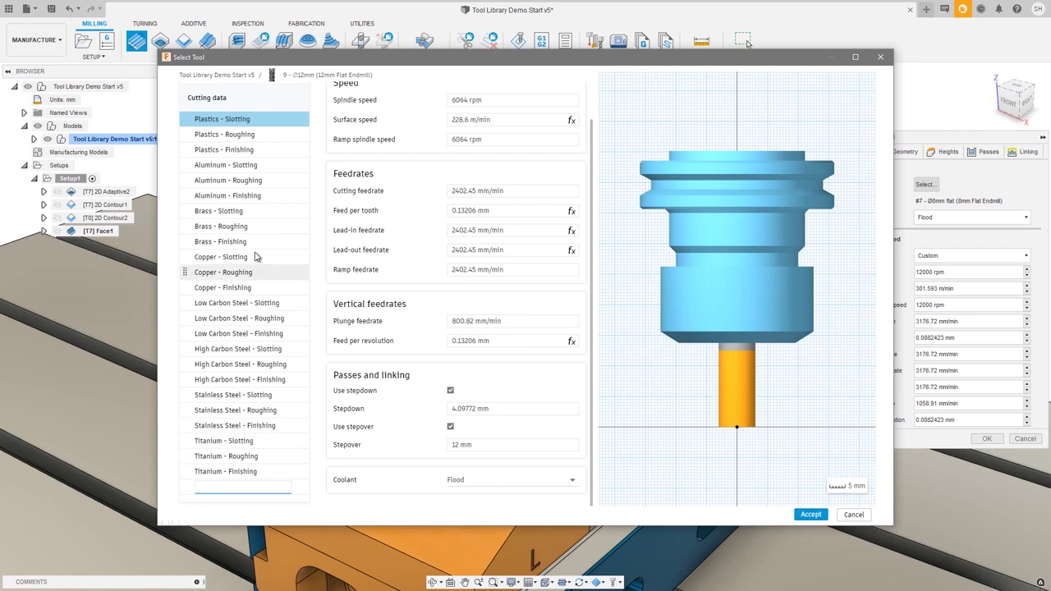
pyautogui.scroll(2, 247, 271)
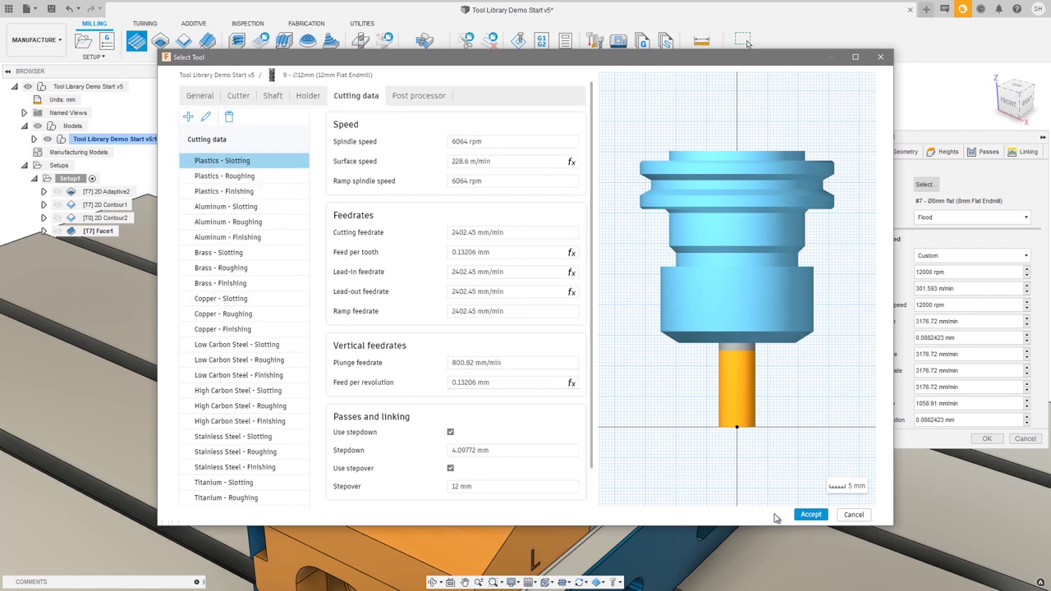
# Accept the cutting data edits and generate the Face toolpath with the 12 mm flat endmill's Plastics - Finishing preset and the default stock contour.
pyautogui.click(813, 518)
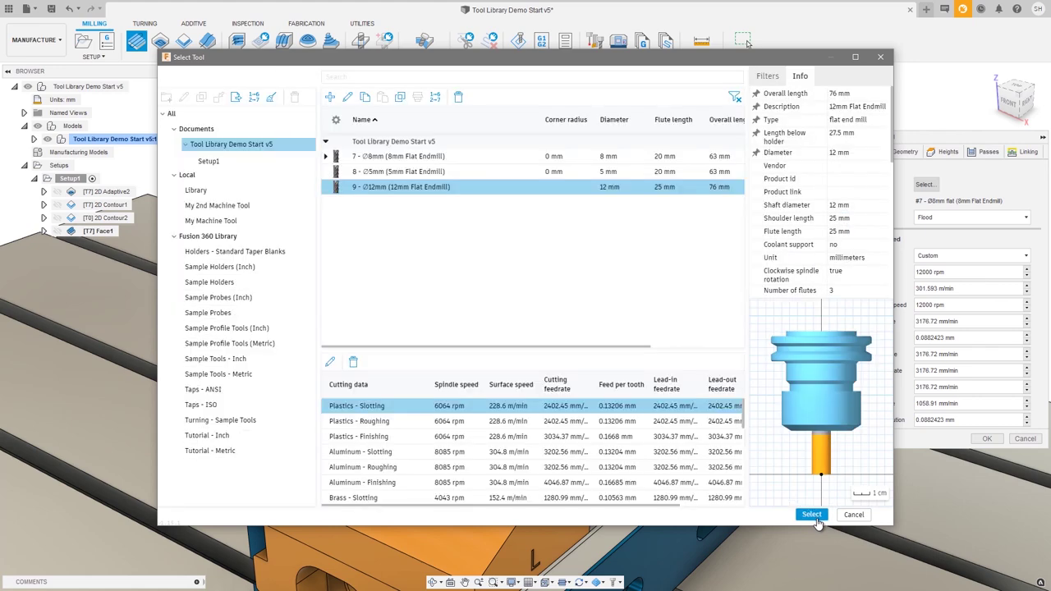
pyautogui.click(381, 436)
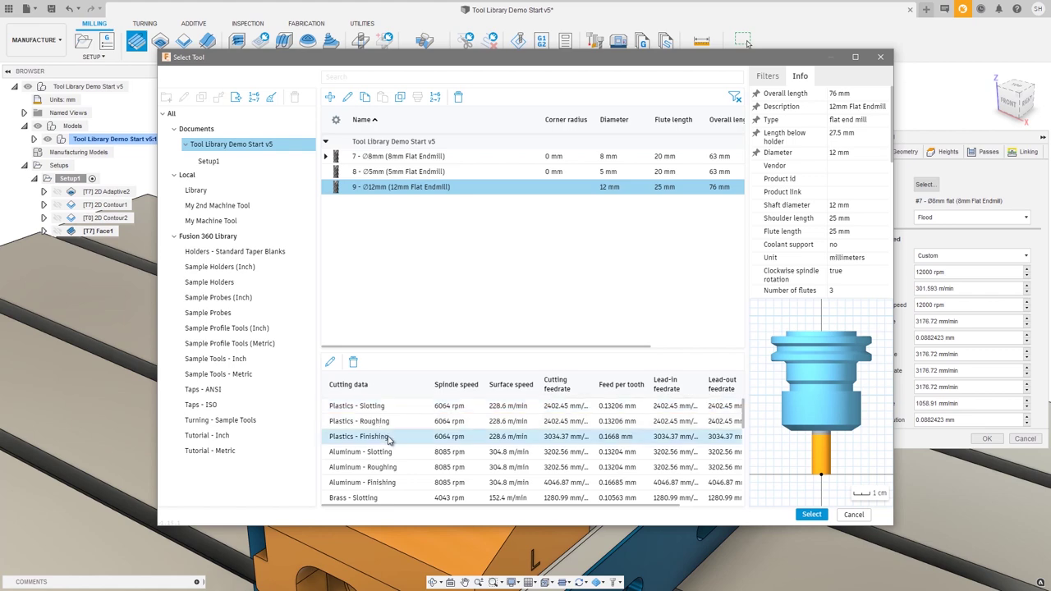
pyautogui.click(812, 514)
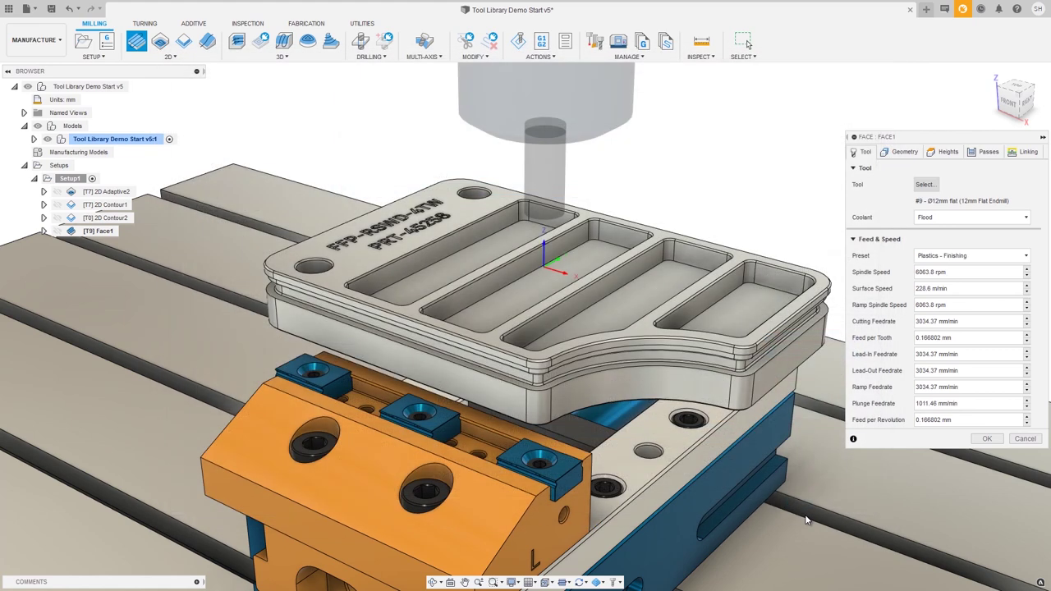
pyautogui.click(801, 339)
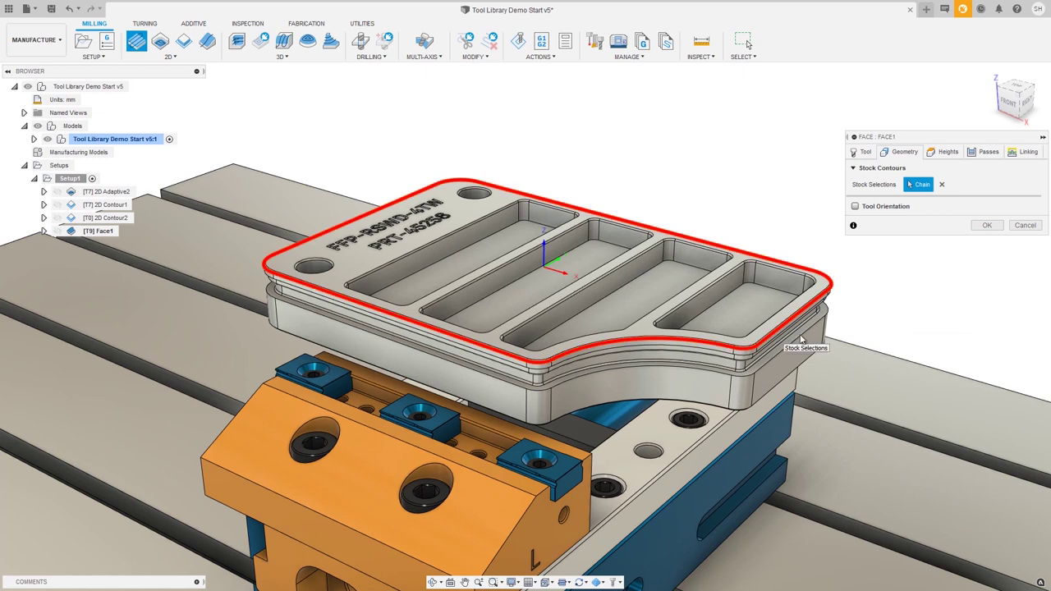
pyautogui.click(985, 226)
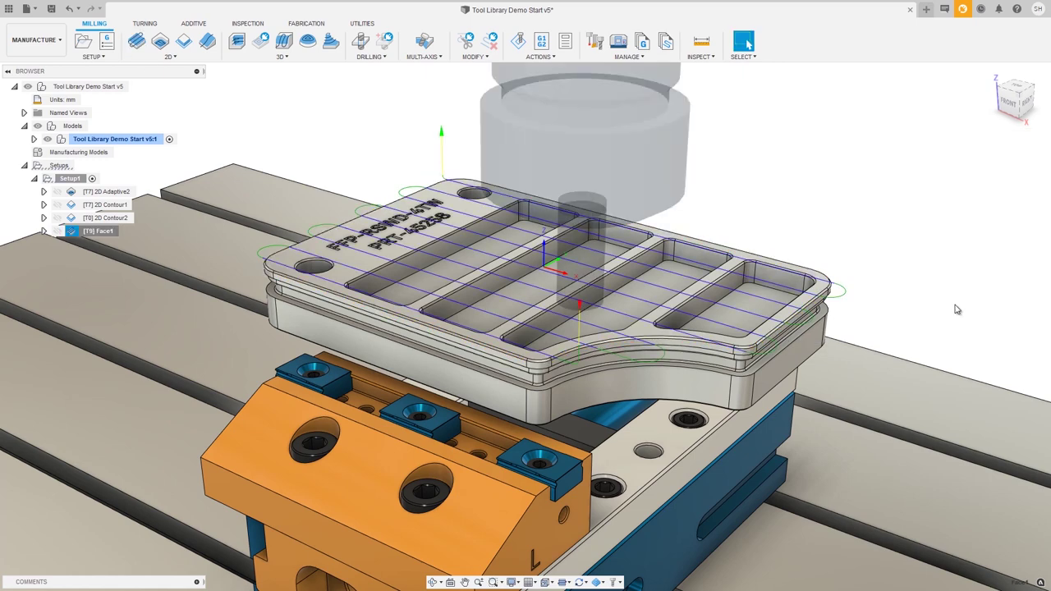
# Clear the toolpath selection and switch the model to the Text View named view.
pyautogui.click(371, 167)
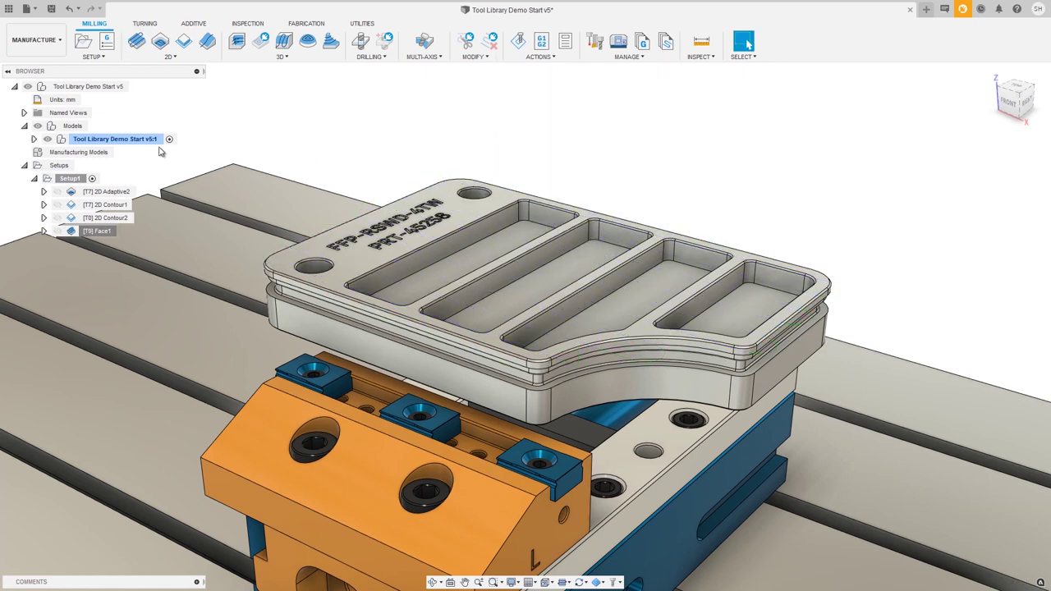
pyautogui.click(24, 113)
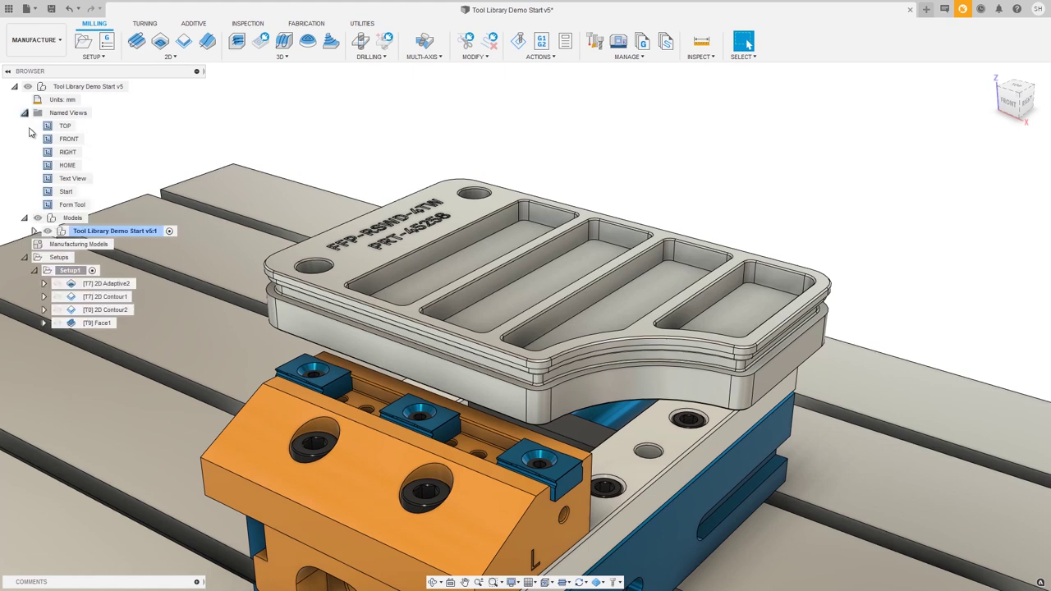
pyautogui.doubleClick(73, 179)
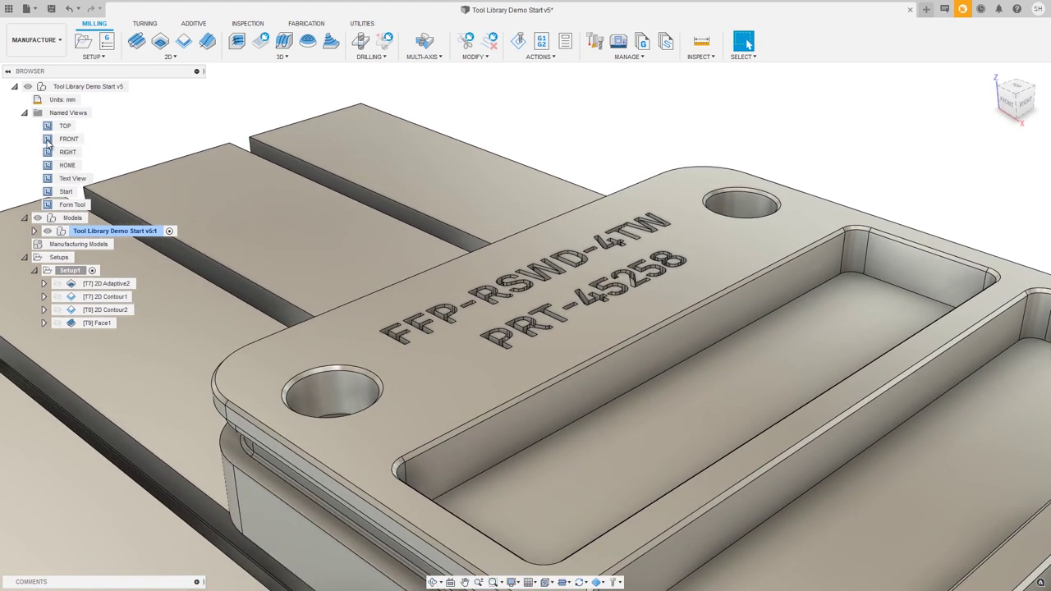
pyautogui.click(24, 113)
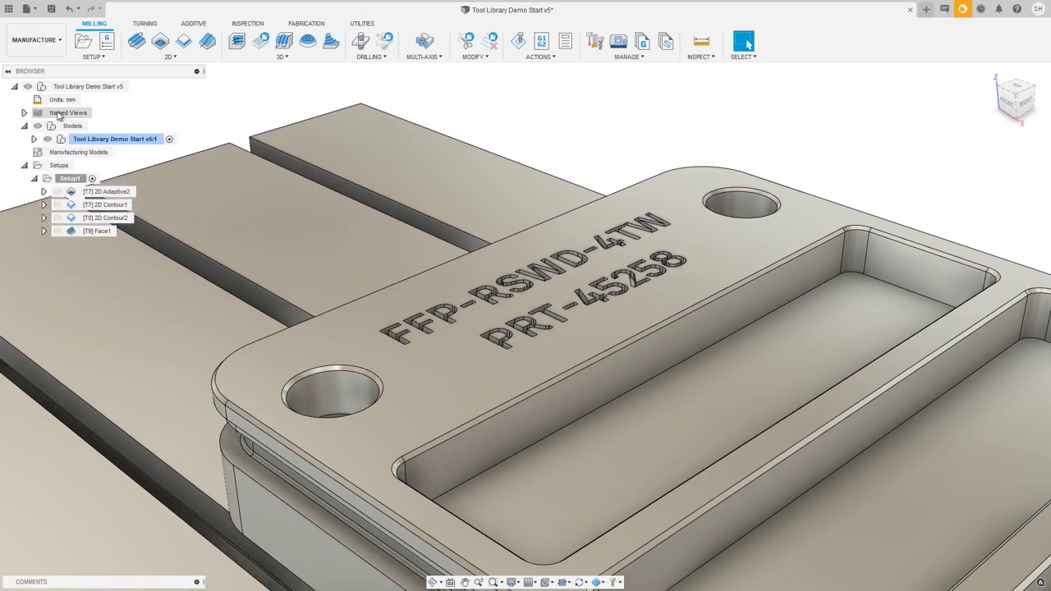
# Start an Engrave operation and assign the document's 10 mm 45° engrave/chamfer mill with its default preset.
pyautogui.click(170, 56)
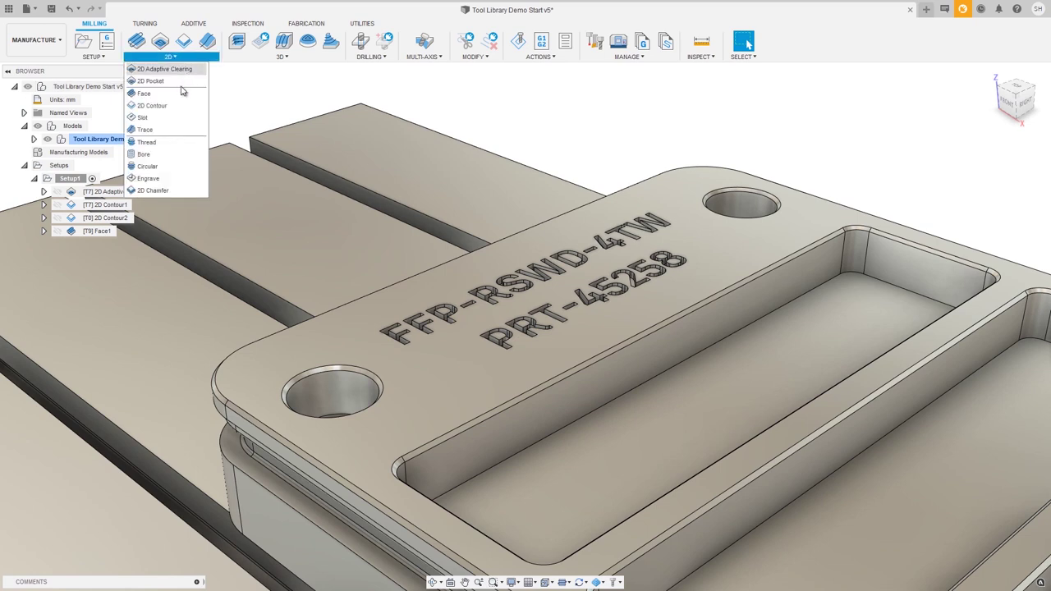
pyautogui.click(149, 179)
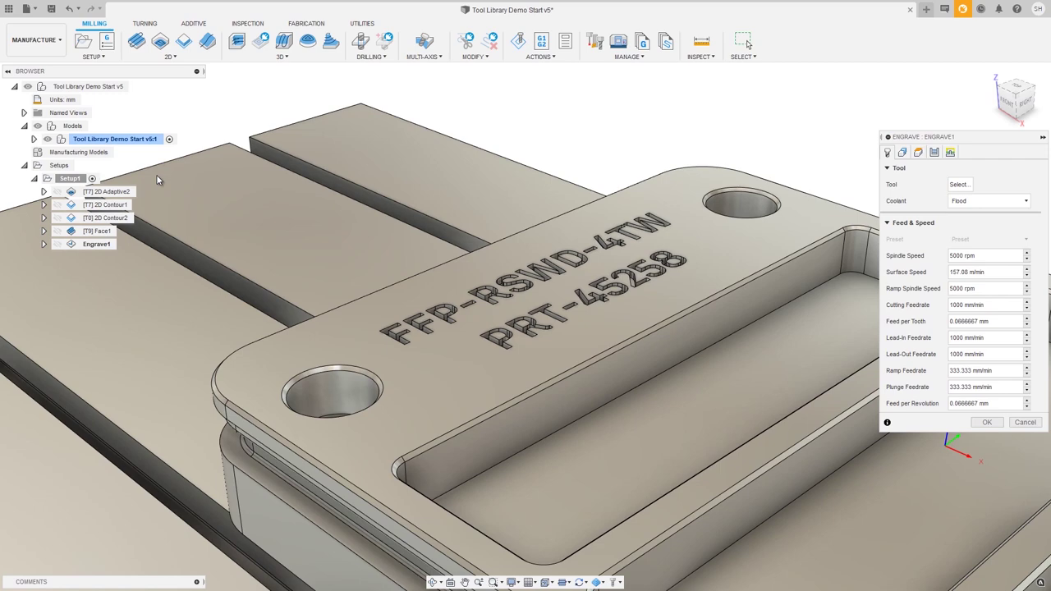
pyautogui.click(960, 185)
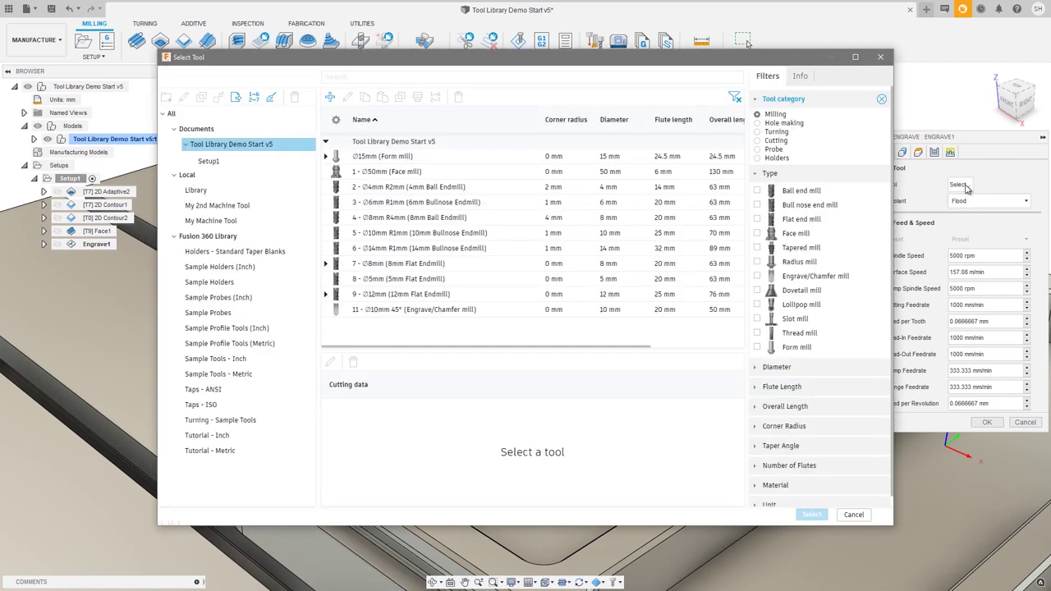
pyautogui.click(426, 310)
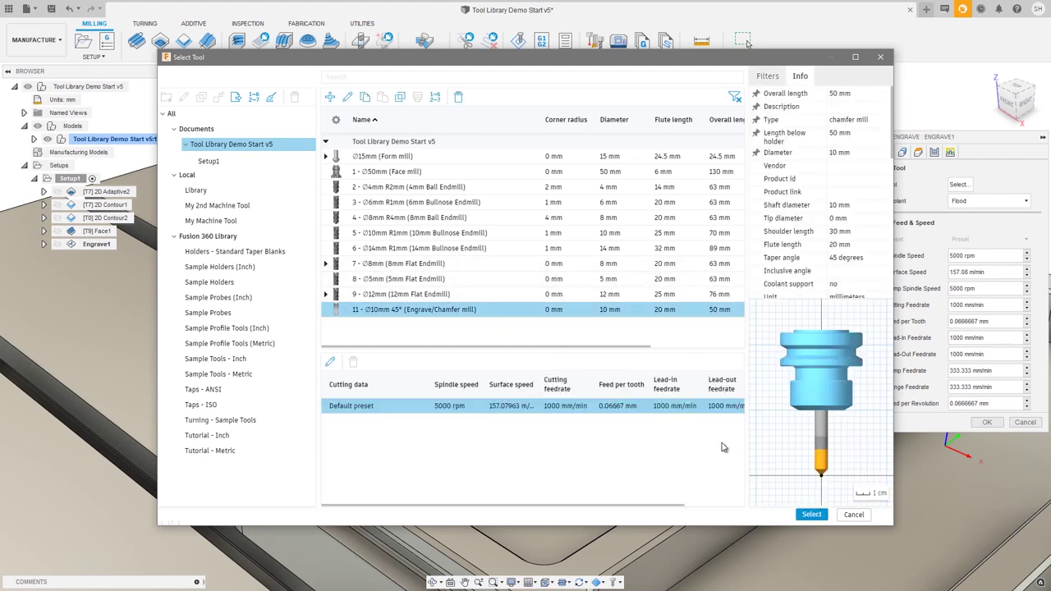
pyautogui.click(810, 515)
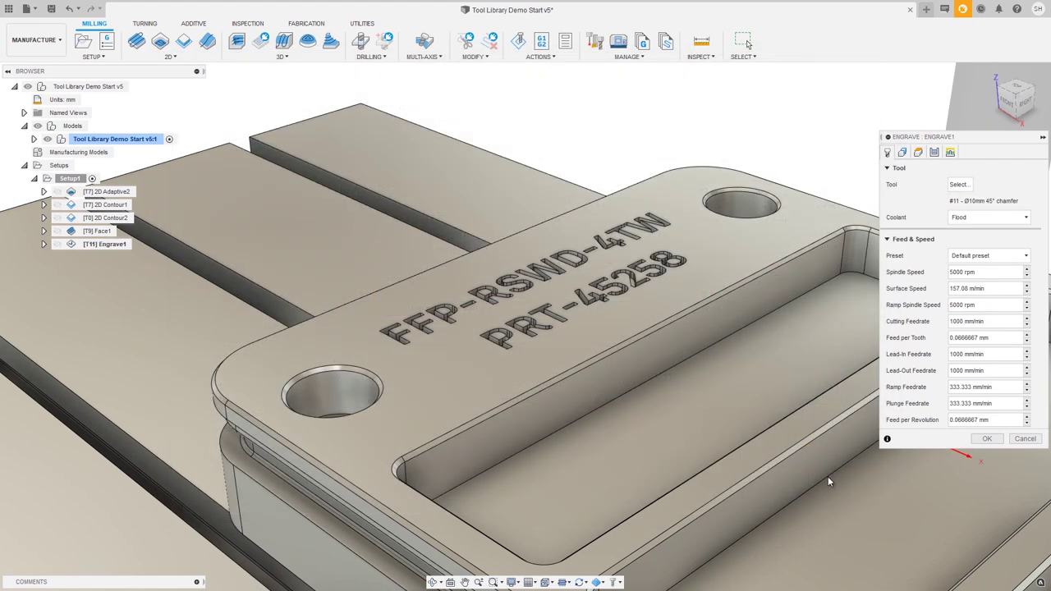
# Generate the Engrave toolpath from the Engraving Text sketch's contours, showing that sketch only for the selection and hiding it again.
pyautogui.click(903, 152)
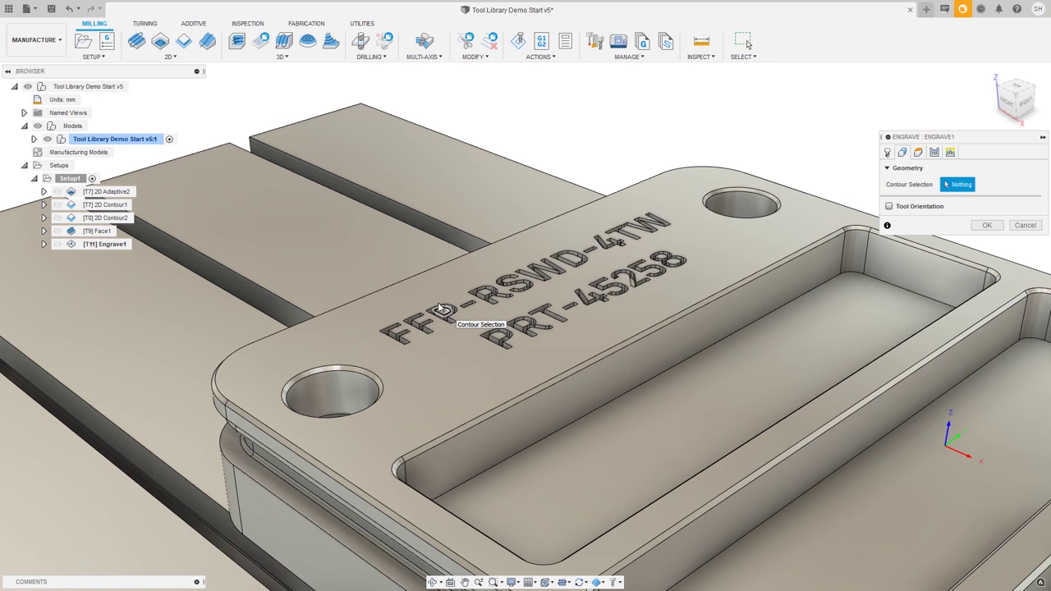
pyautogui.click(35, 140)
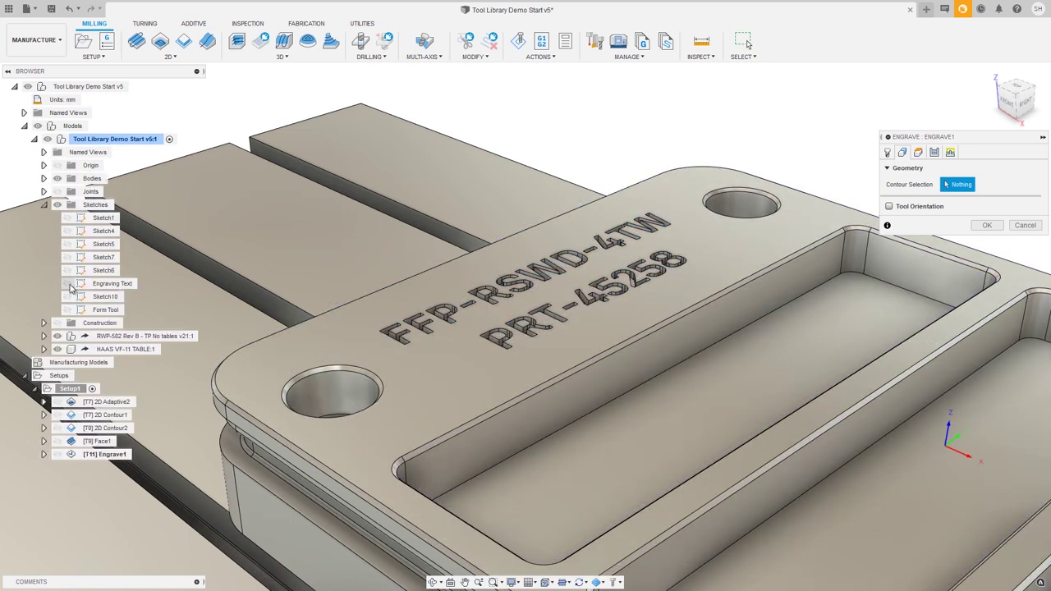
pyautogui.click(68, 284)
pyautogui.click(450, 322)
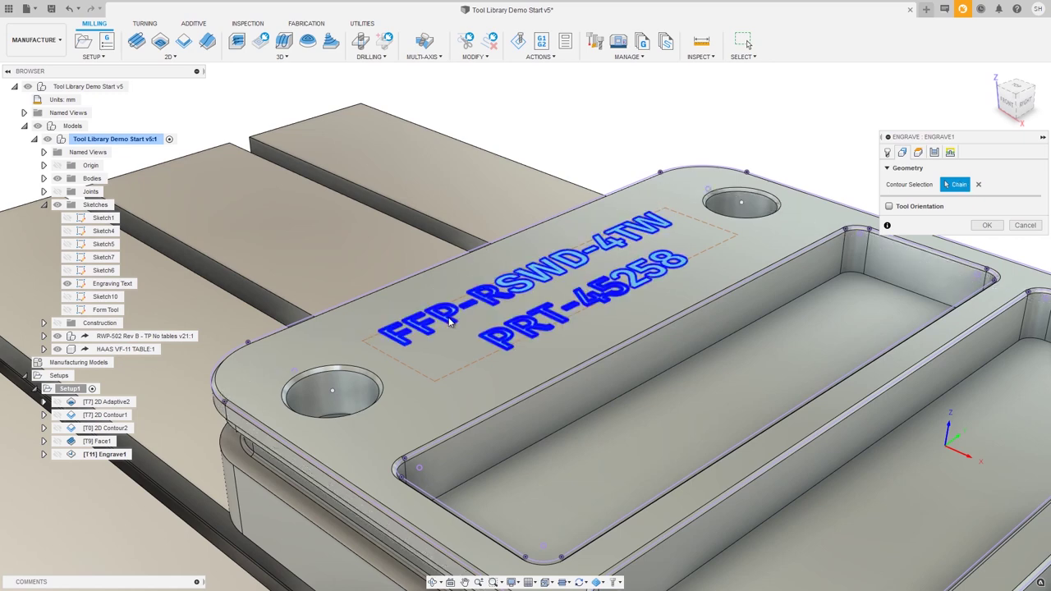
pyautogui.click(987, 226)
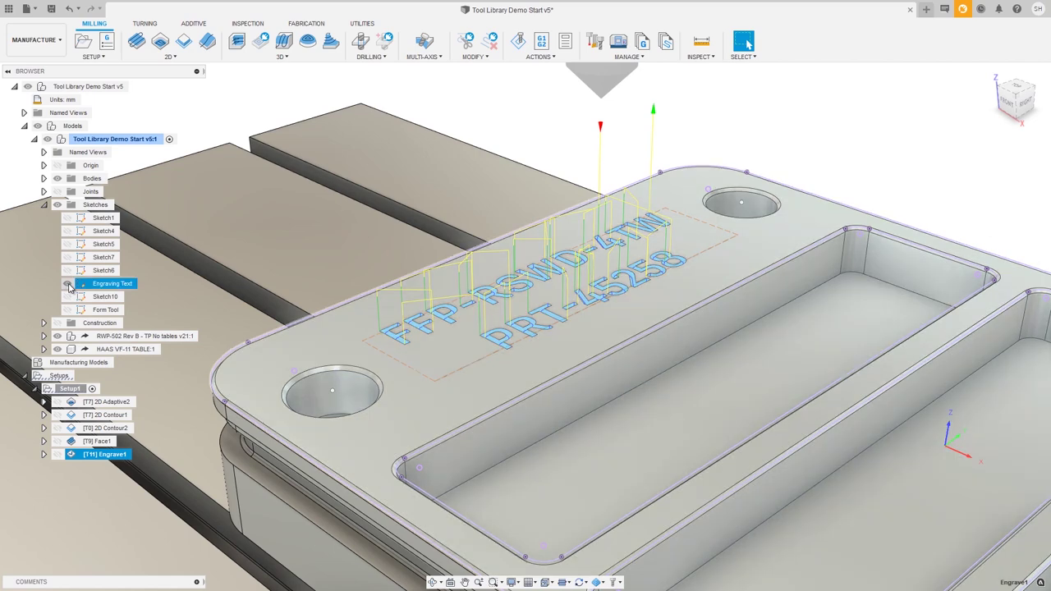
pyautogui.click(67, 284)
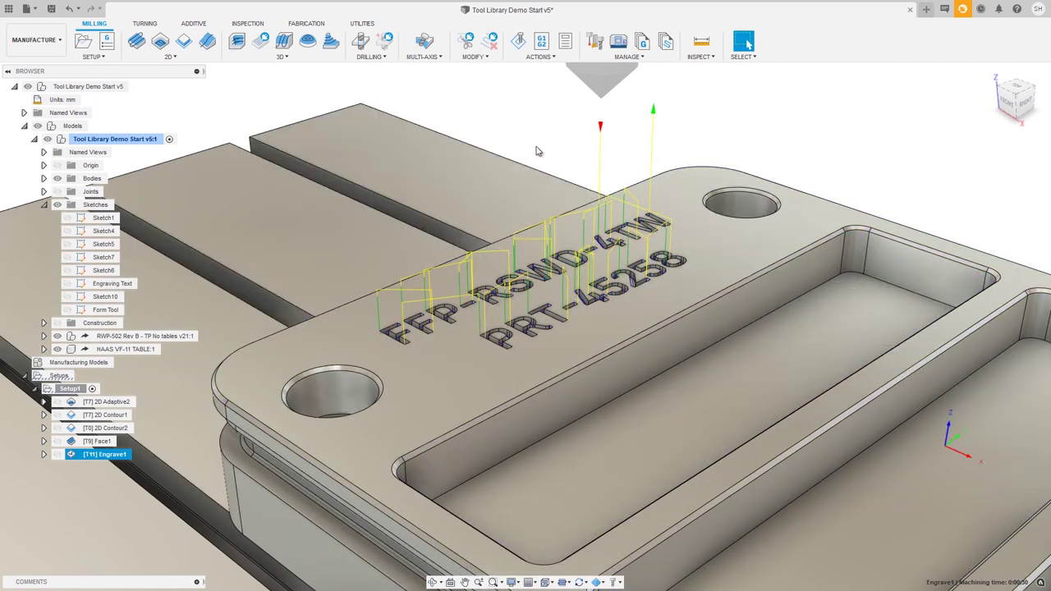
# Examine the engraving toolpath along the text up close and return to the Start named view.
pyautogui.scroll(10, 511, 279)
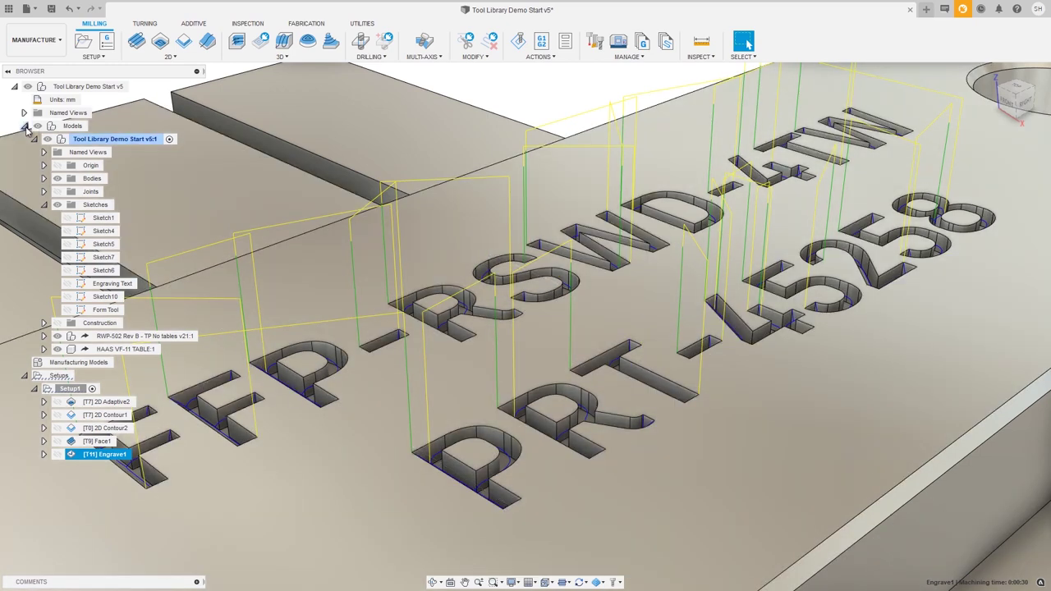
pyautogui.click(25, 126)
pyautogui.click(23, 113)
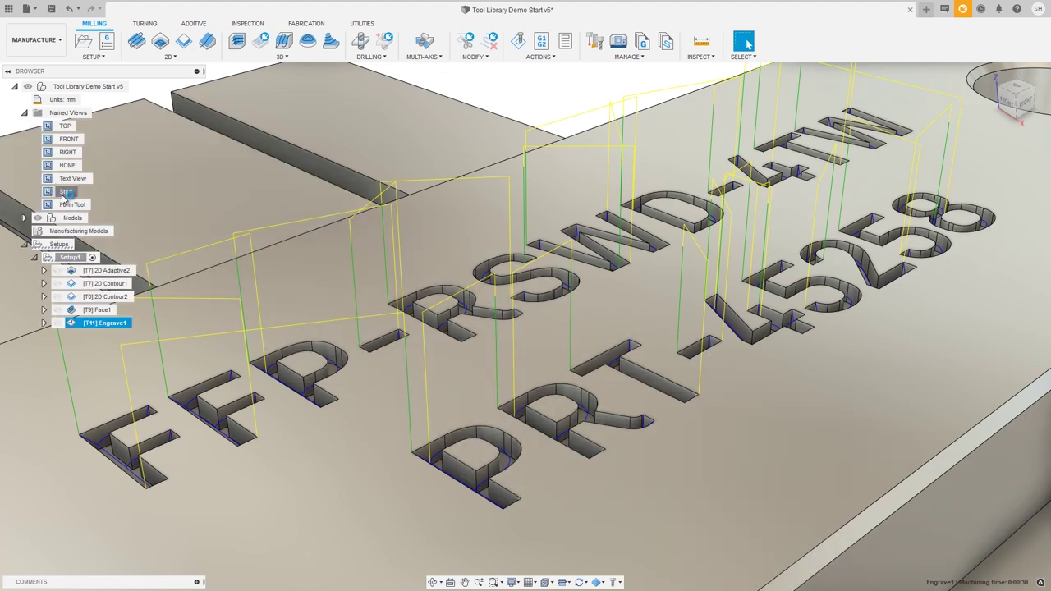
pyautogui.doubleClick(65, 191)
pyautogui.click(24, 112)
# Simulate all of Setup1's operations, skipping ahead operation by operation until the Engrave operation.
pyautogui.click(80, 166)
pyautogui.rightClick(80, 166)
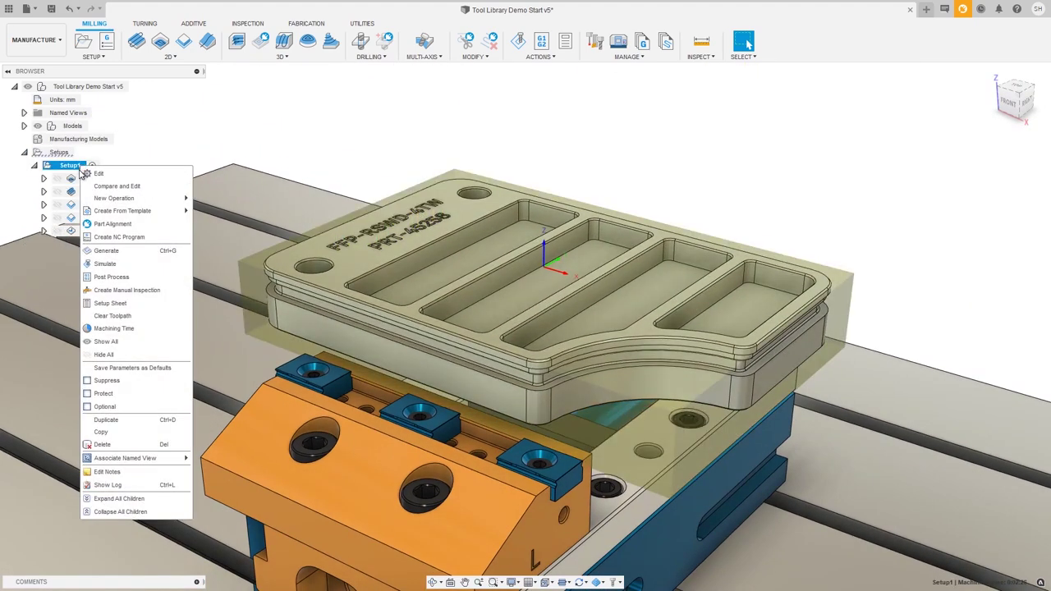
pyautogui.click(103, 263)
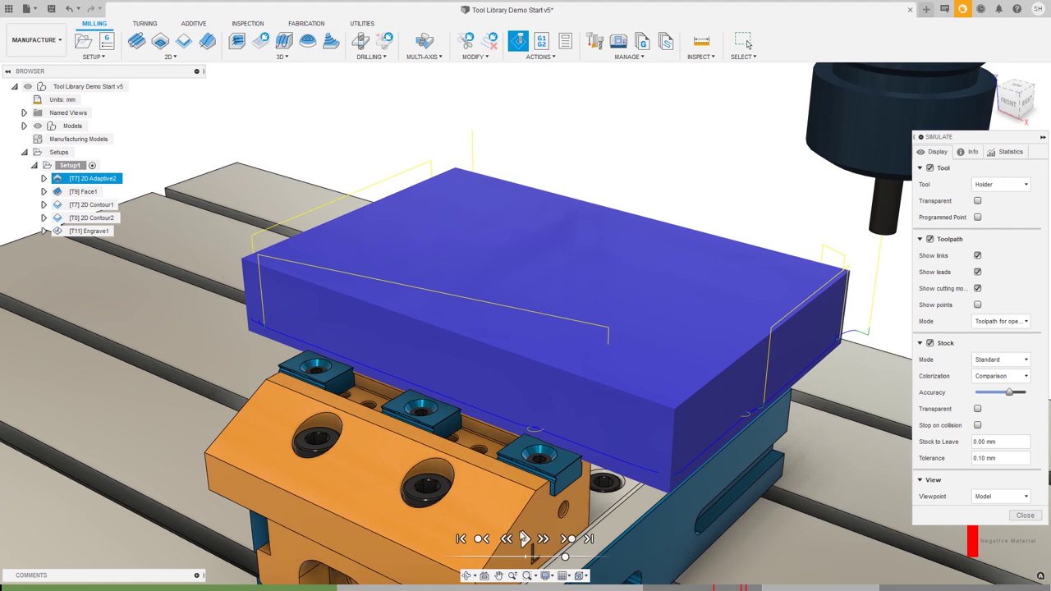
pyautogui.click(566, 540)
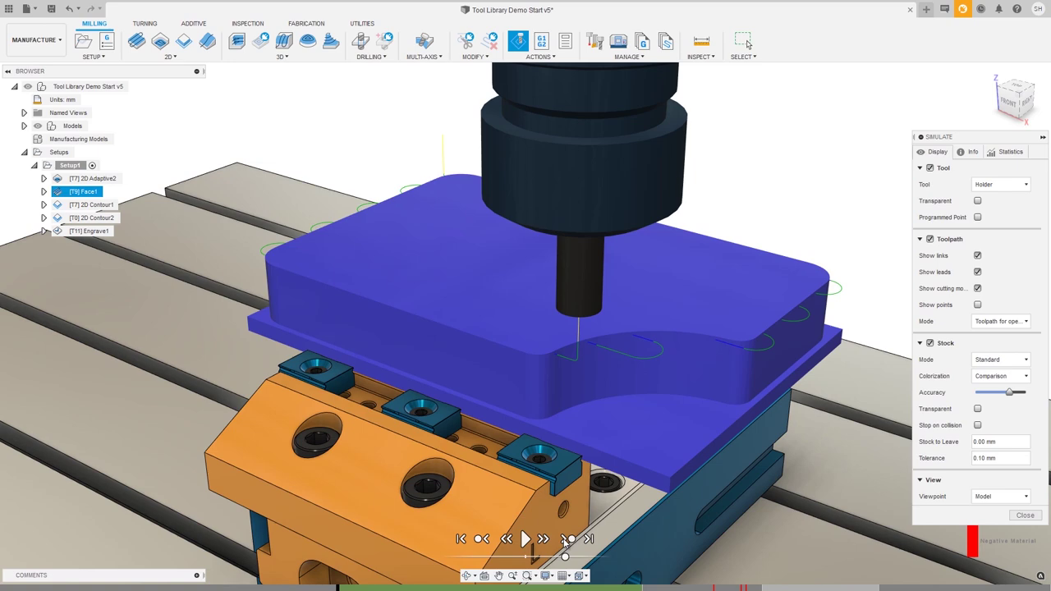
pyautogui.click(567, 540)
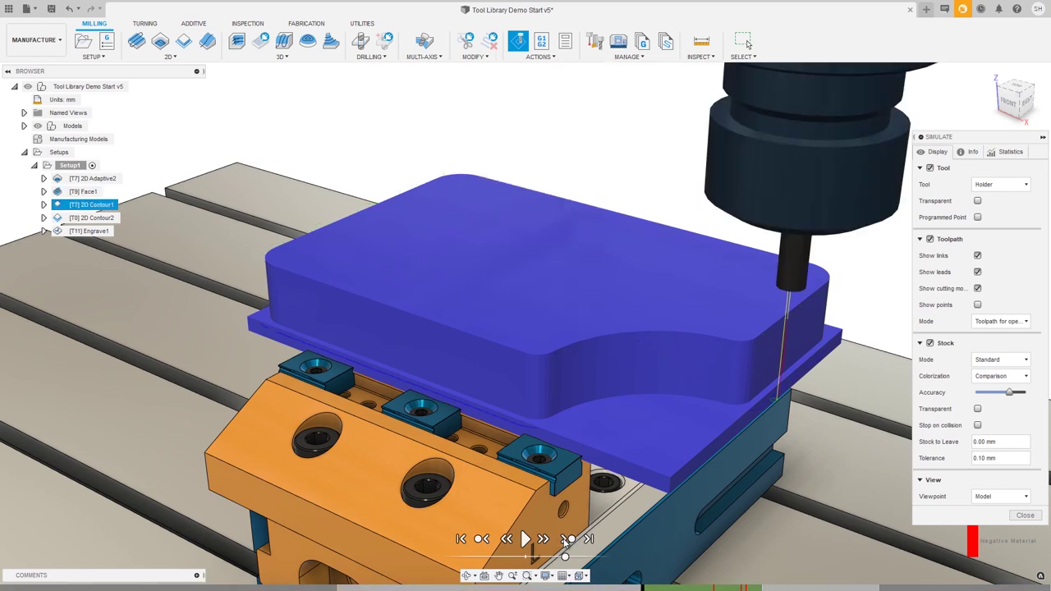
pyautogui.click(567, 539)
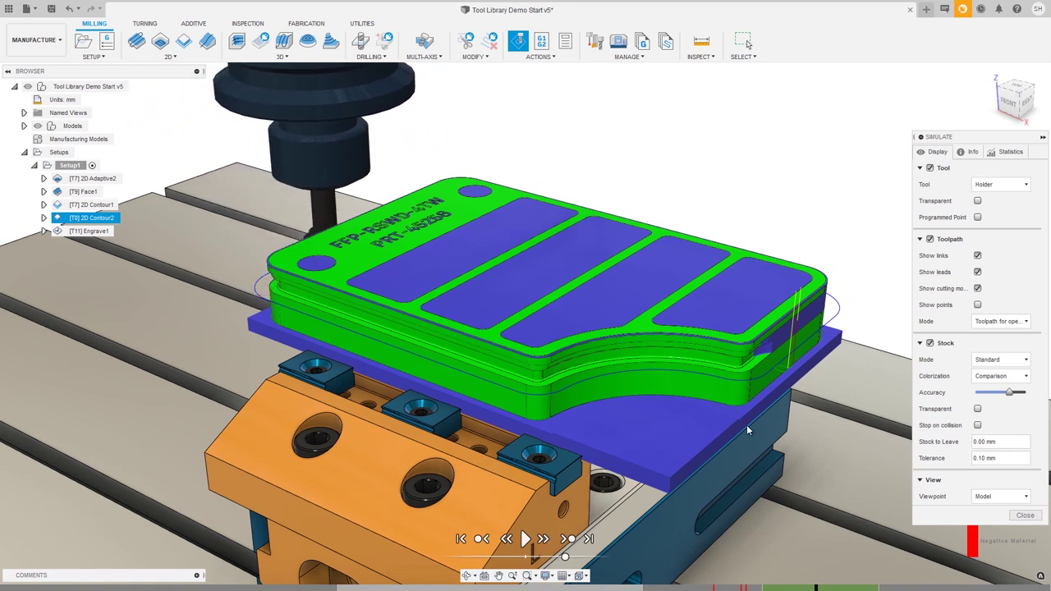
pyautogui.click(568, 539)
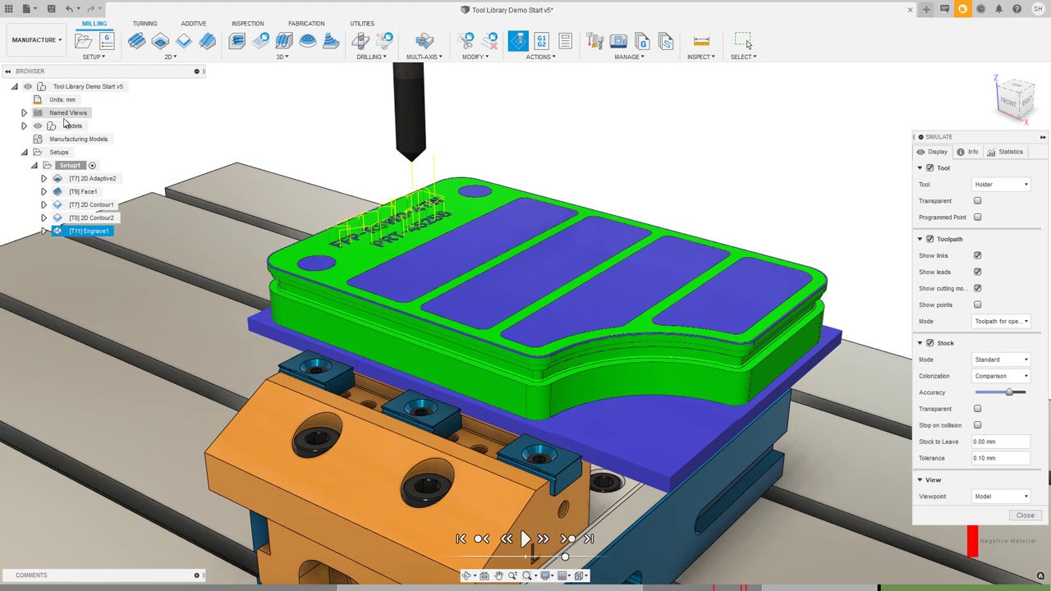
# Switch to the Text View named view and play the simulation of the text engraving.
pyautogui.click(23, 113)
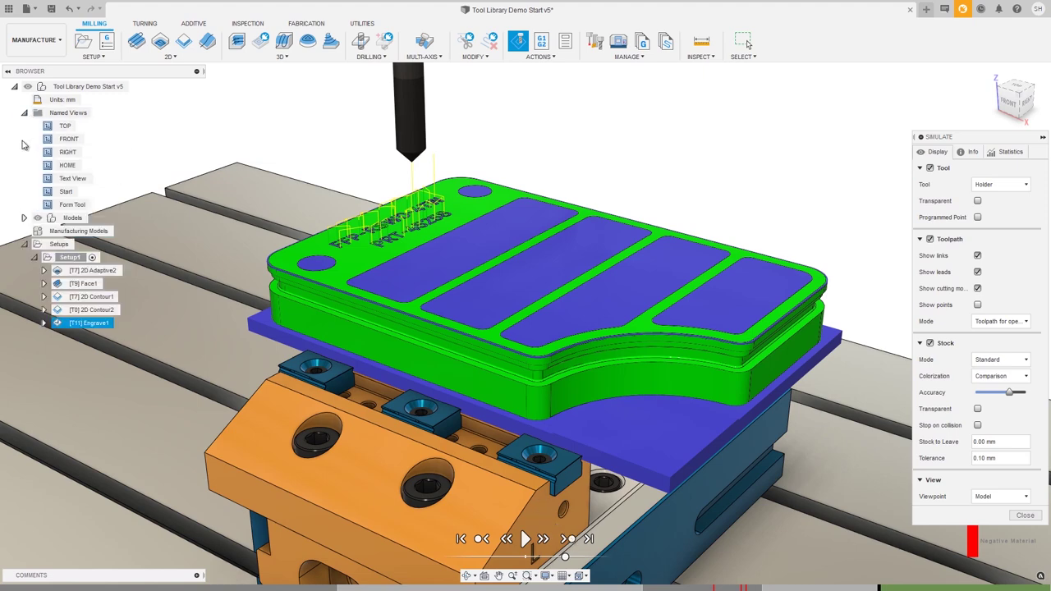
pyautogui.doubleClick(62, 178)
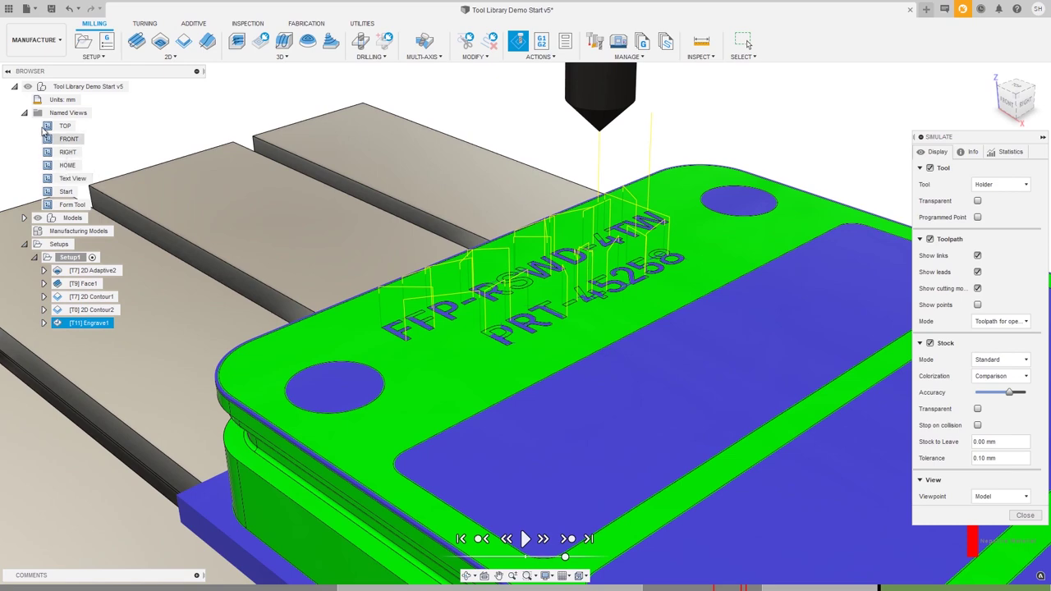
pyautogui.click(24, 112)
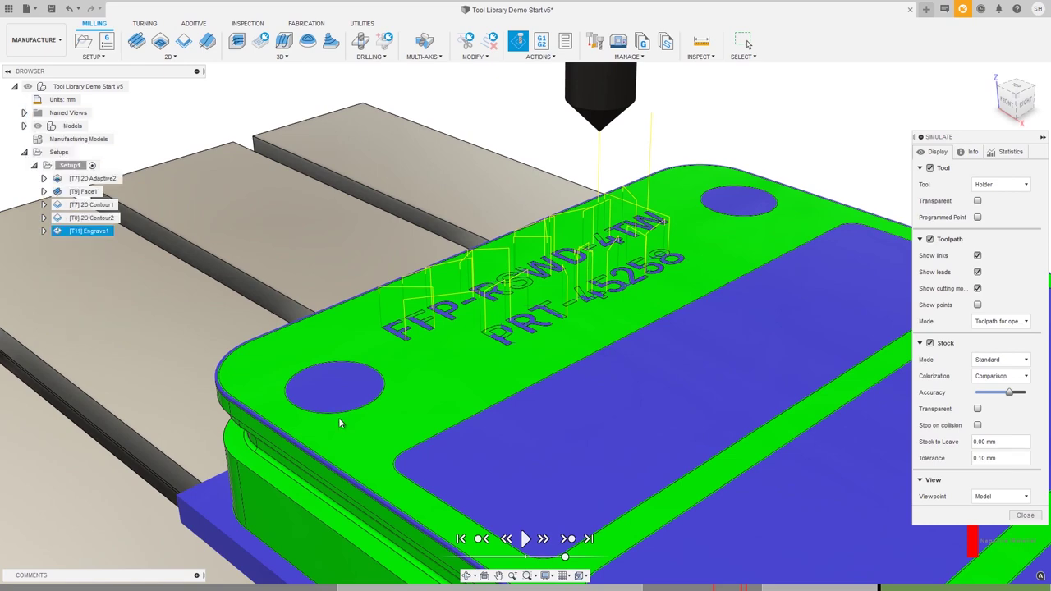
pyautogui.click(526, 539)
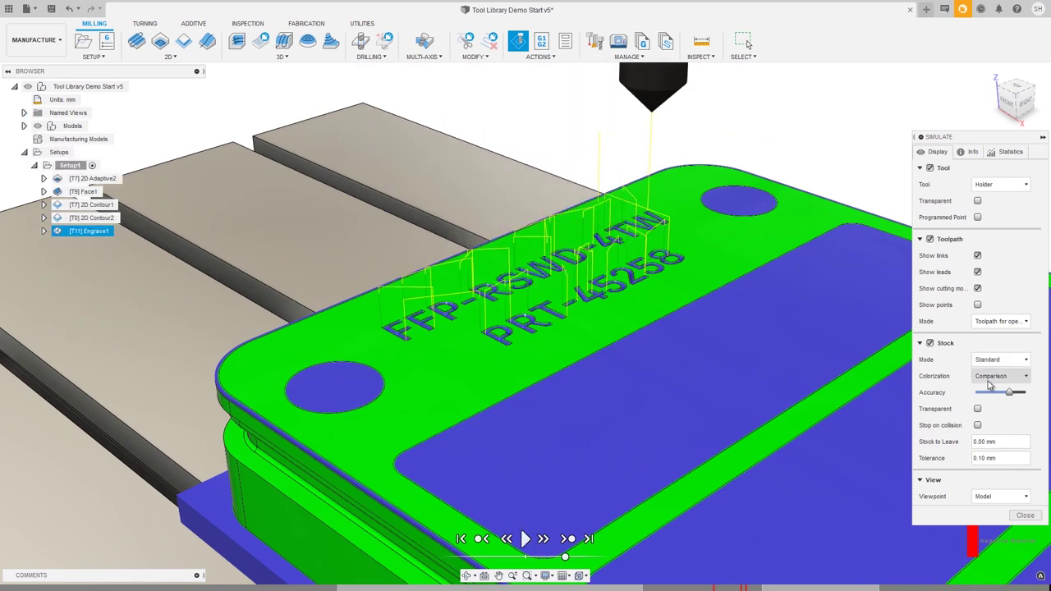
# Set the simulated stock's colorization to Material and hide the toolpath and the models.
pyautogui.click(994, 378)
pyautogui.click(998, 403)
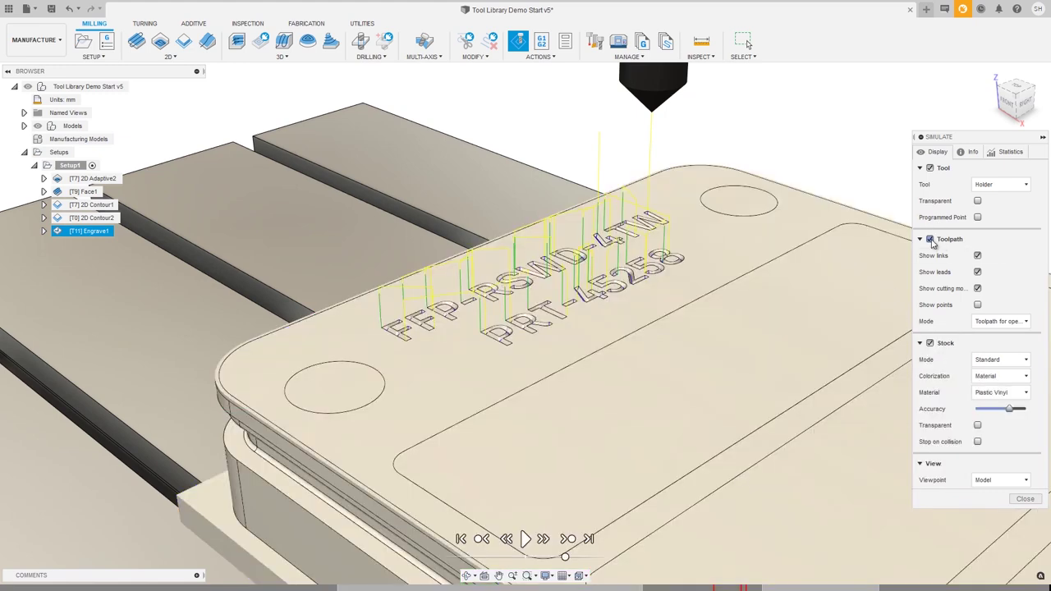
pyautogui.click(930, 239)
pyautogui.click(38, 126)
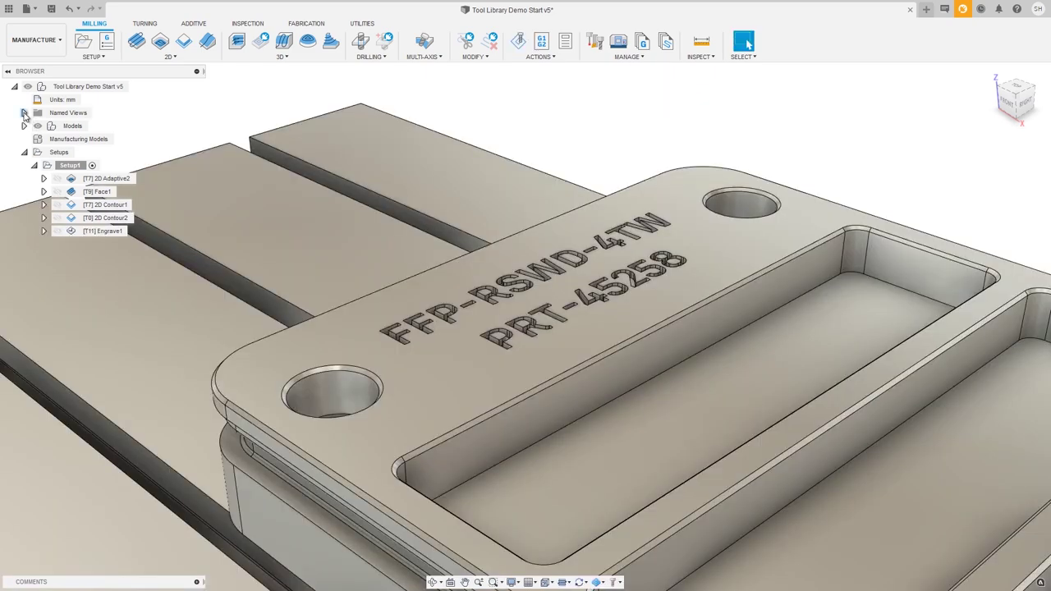
# Restore the Start named view of the whole part in the vise and collapse the list of named views.
pyautogui.click(23, 114)
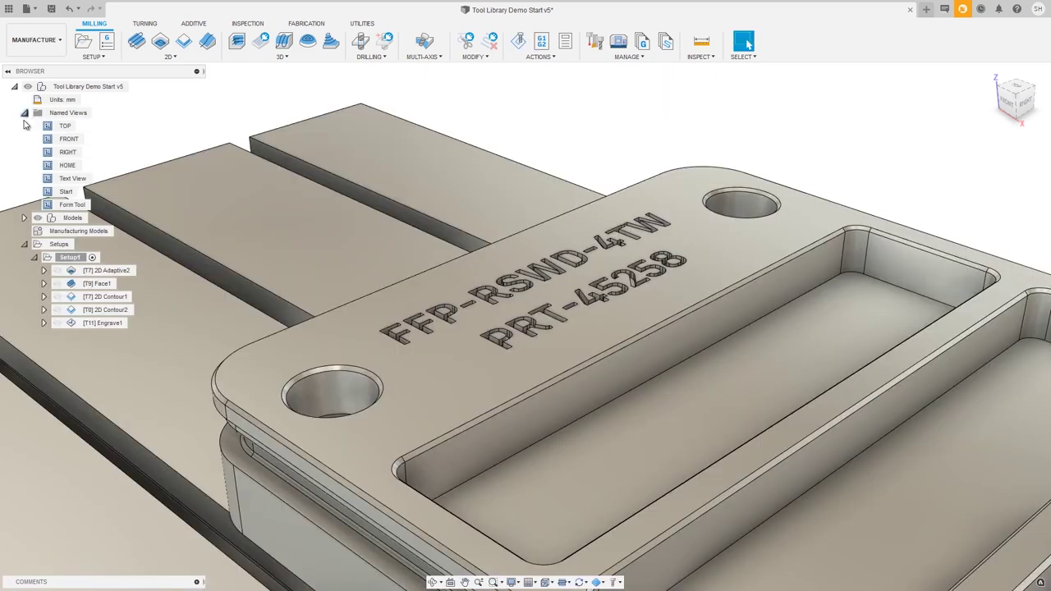
pyautogui.doubleClick(68, 193)
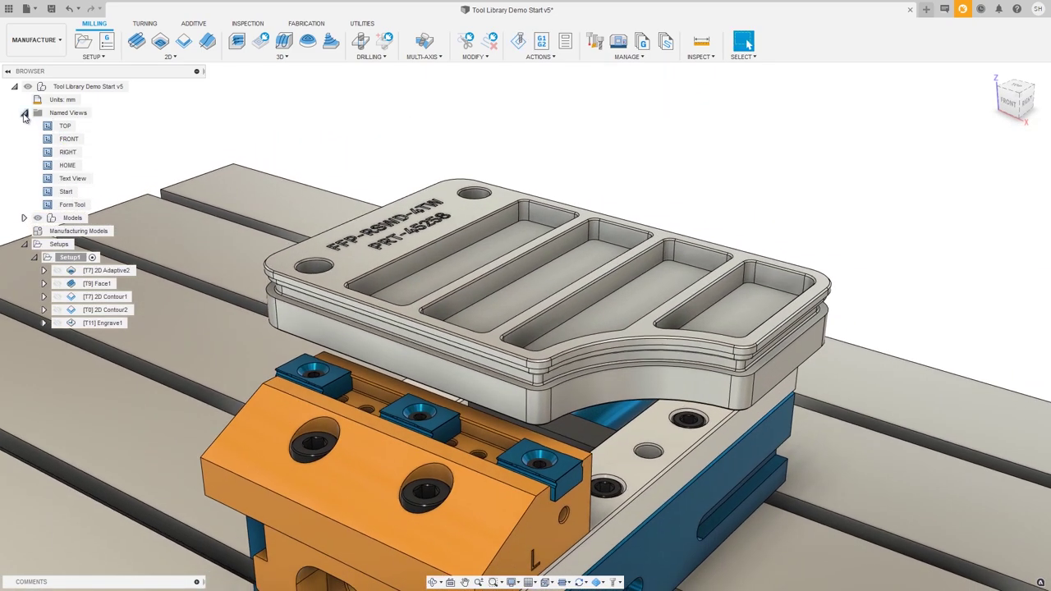
pyautogui.click(24, 112)
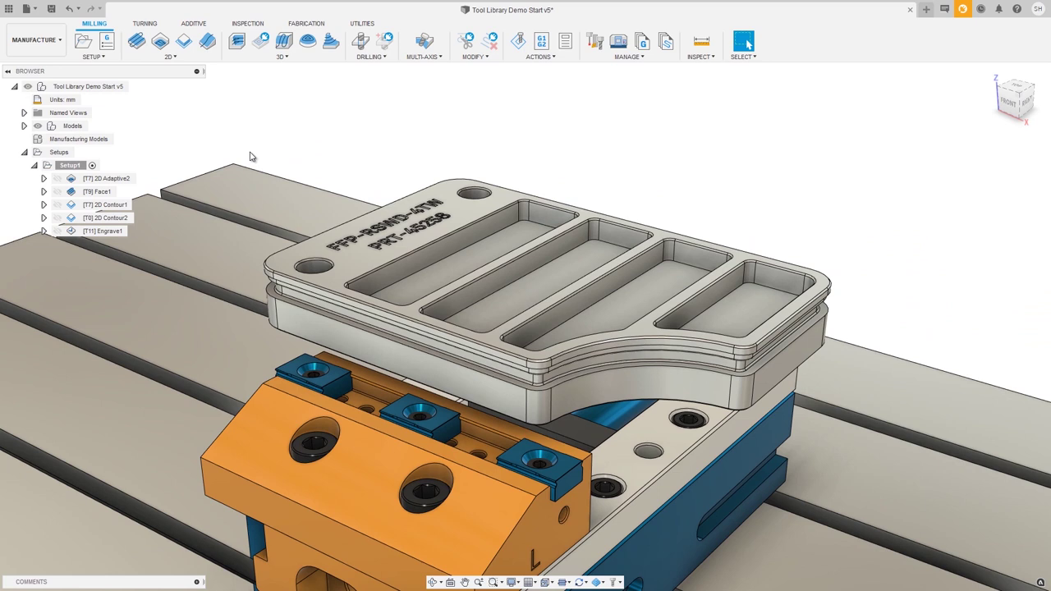